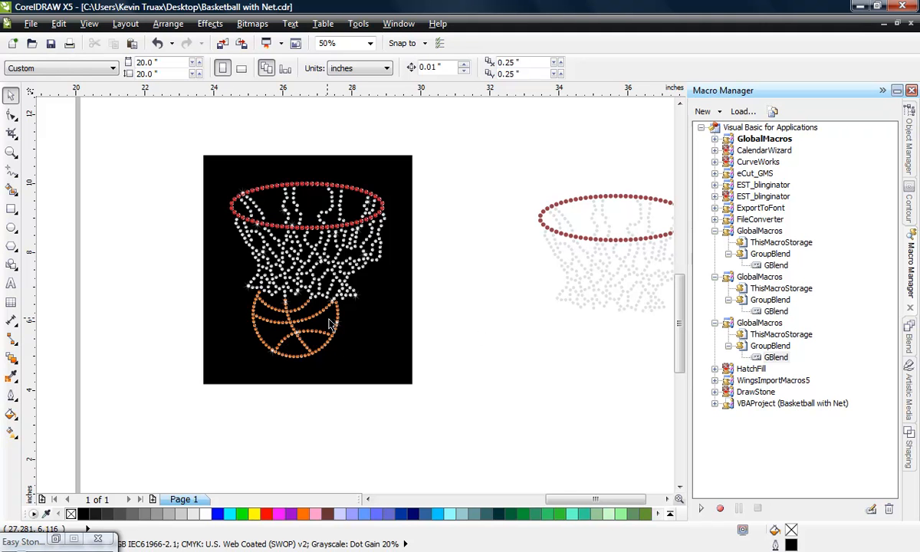
Draw a circle about 2.31 inches in diameter below the net in the unfinished copy of the design
scroll(260, 316, "down", 1)
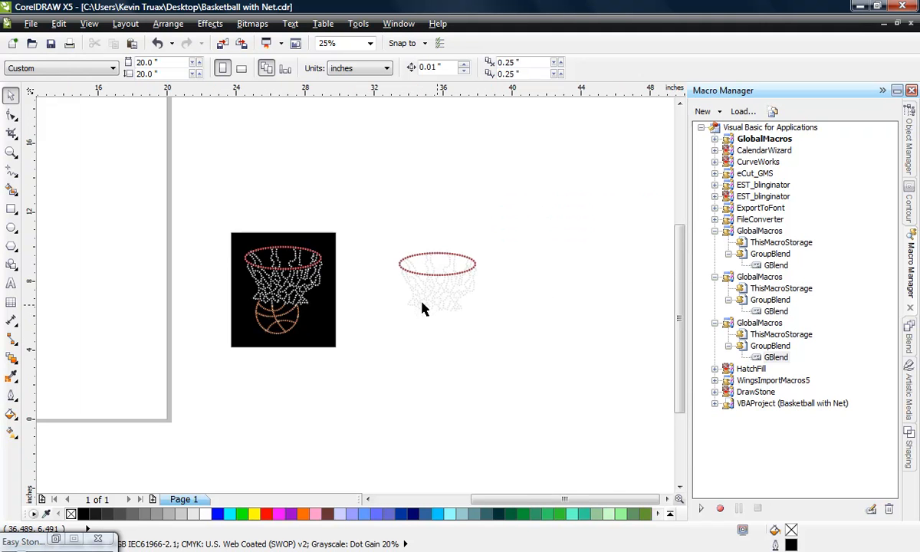
scroll(423, 309, "up", 1)
scroll(462, 302, "up", 1)
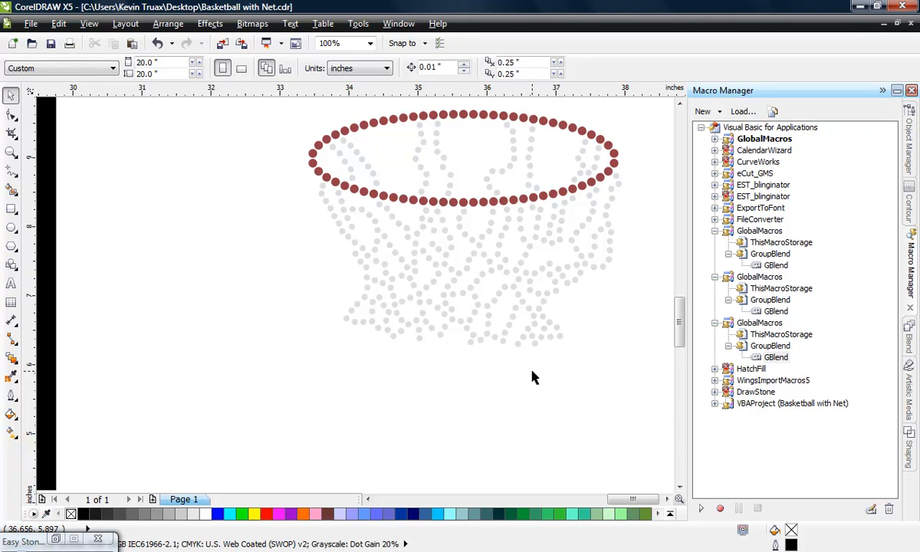
left_click(11, 228)
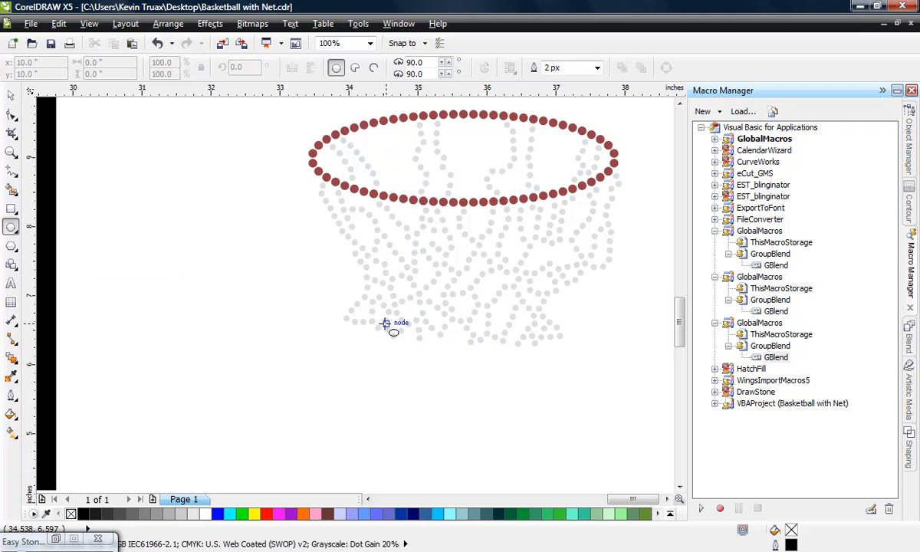
left_click_drag(366, 325, 523, 456)
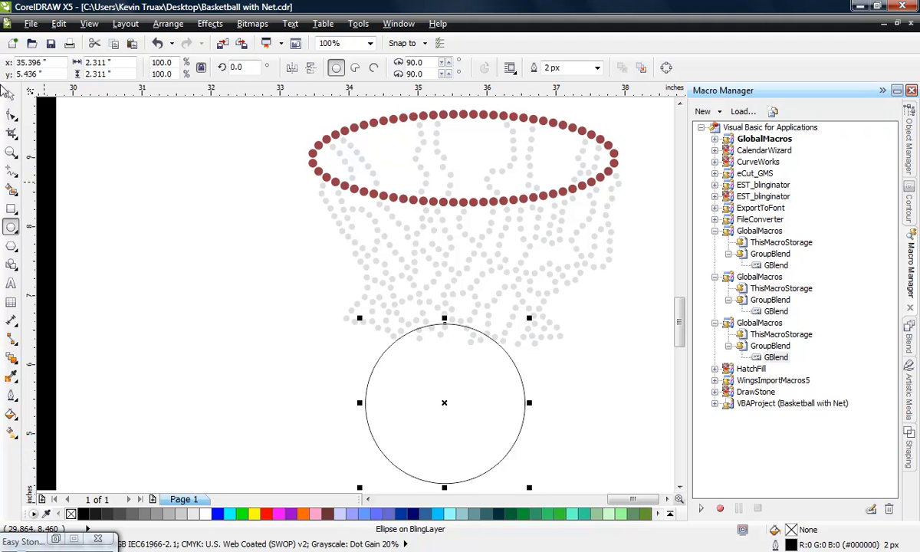
Move the circle up so it overlaps the net's lower edge and resize it to about 2.35 inches
left_click(11, 97)
left_click_drag(397, 419, 420, 409)
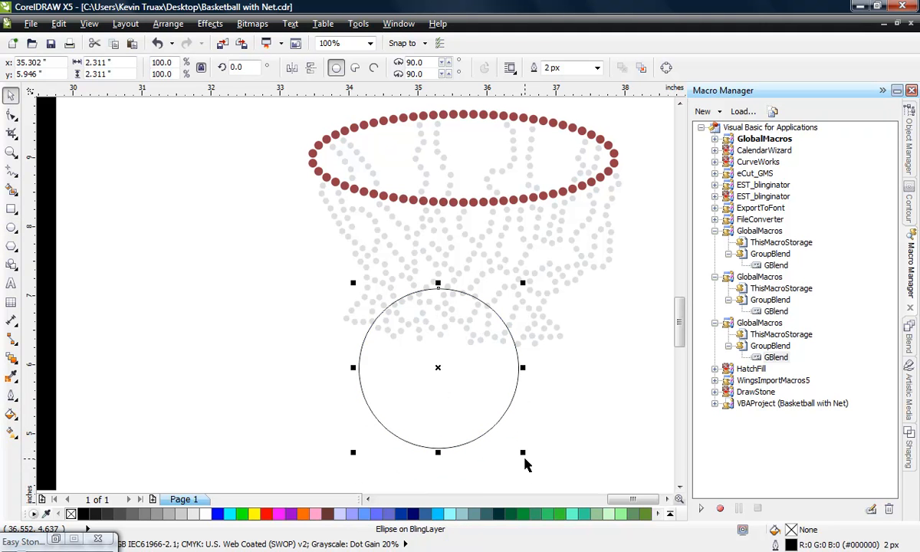
left_click_drag(524, 458, 513, 466)
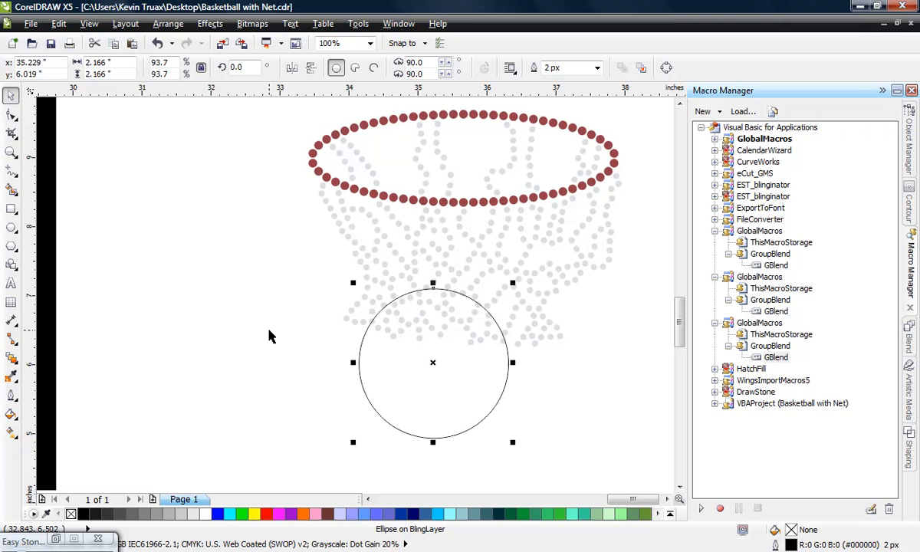
left_click_drag(512, 442, 526, 456)
left_click(277, 408)
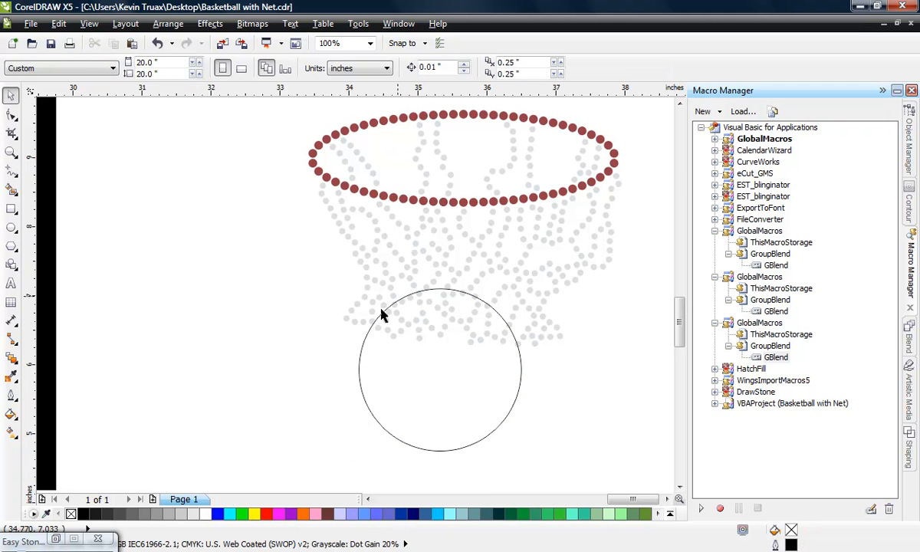
Convert the ball circle on BlingLayer to curves
left_click(478, 383)
scroll(478, 384, "up", 1)
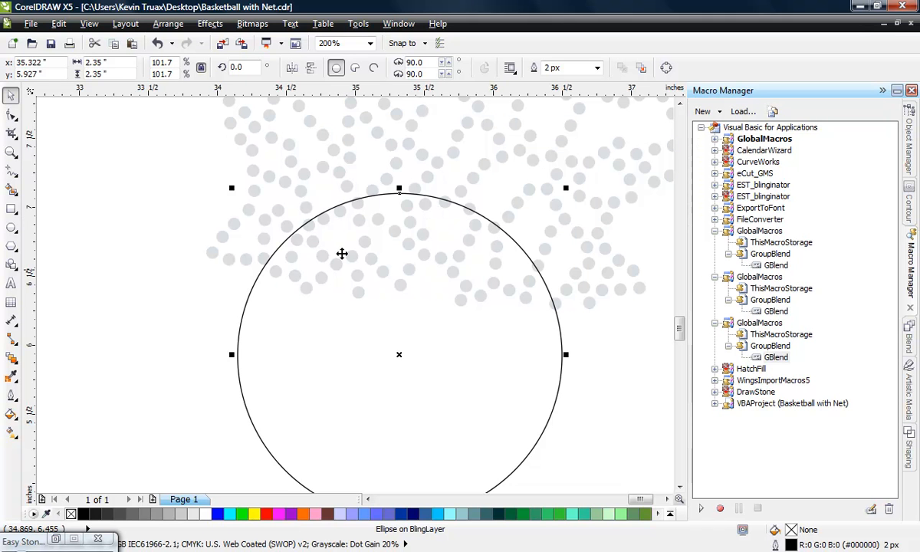
left_click(915, 126)
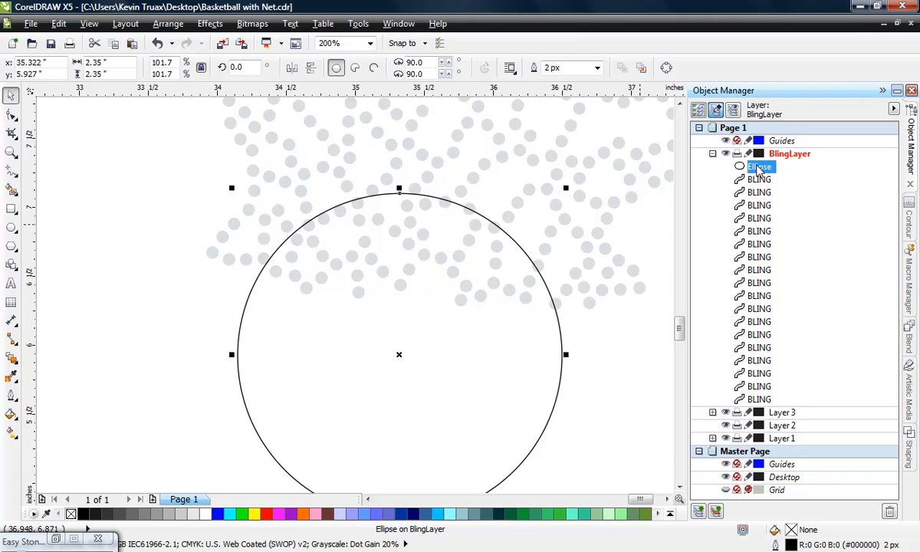
key("ctrl+q")
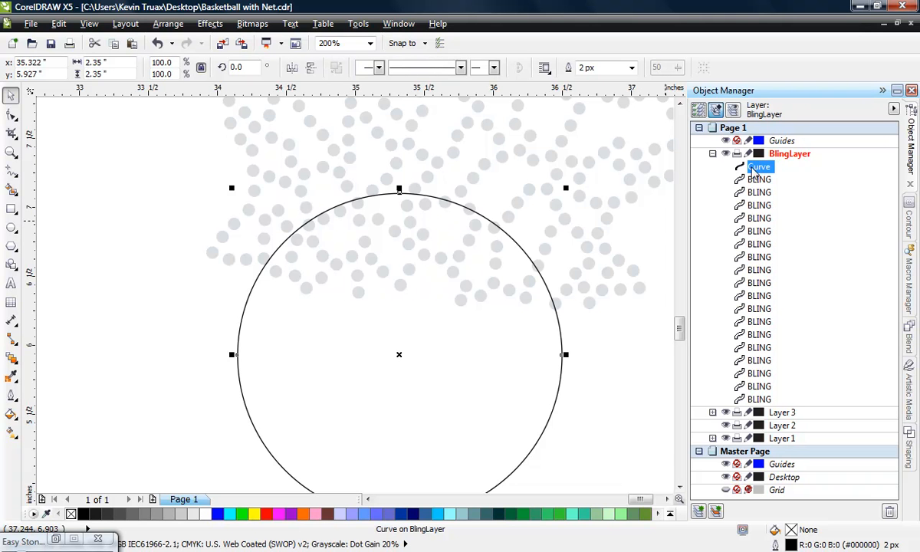
Add a node on each side of the ball curve where it meets the net's lower edge, using the Shape tool
left_click(11, 115)
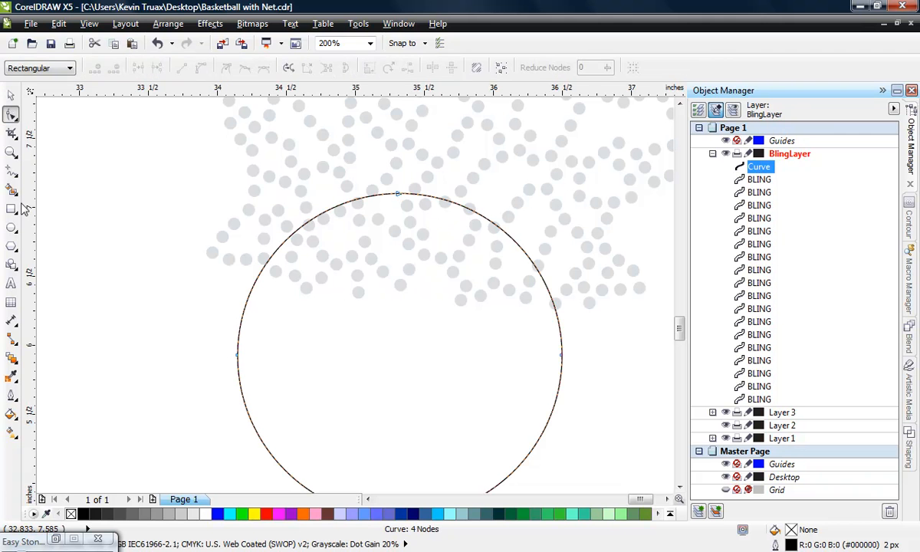
left_click(16, 115)
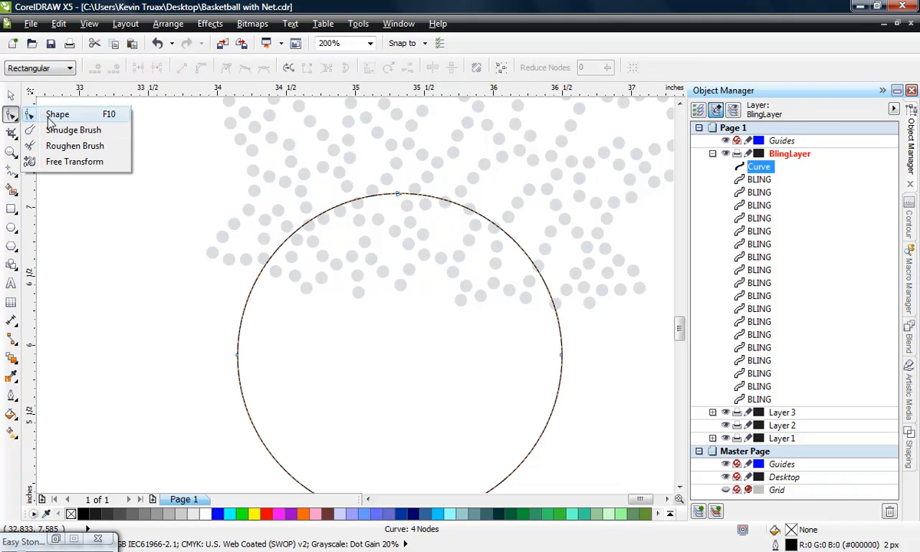
left_click(51, 115)
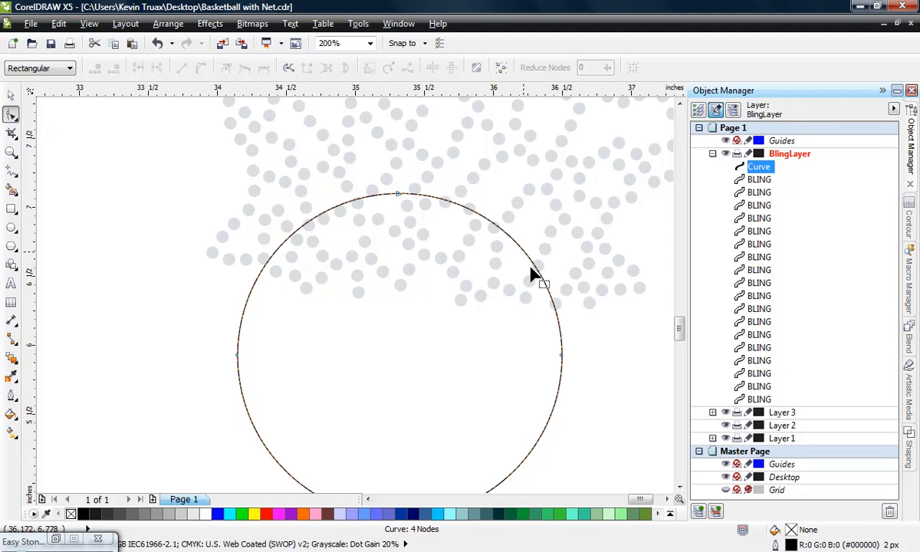
double_click(259, 277)
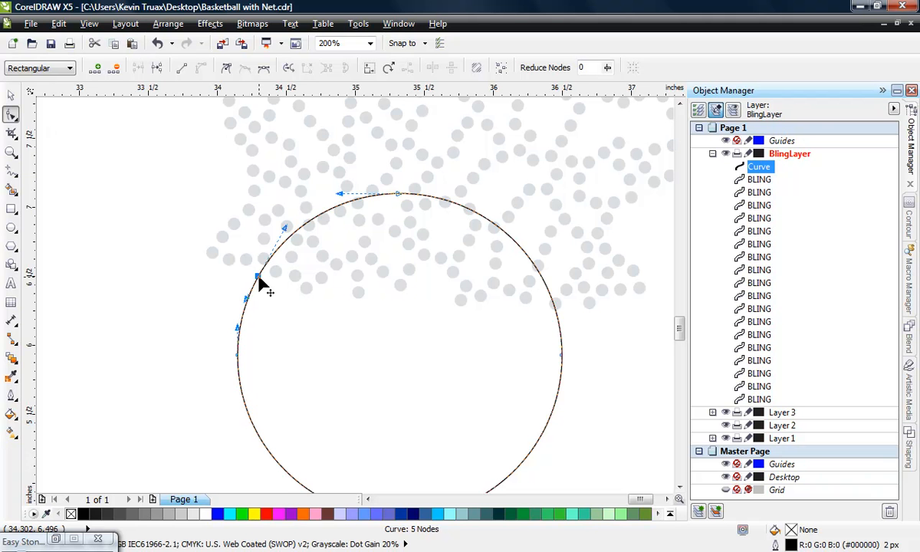
double_click(558, 323)
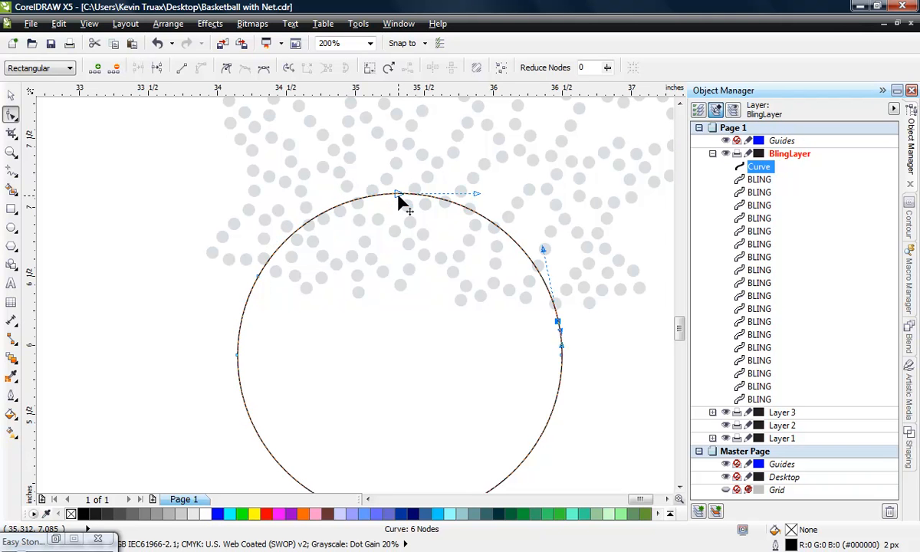
Break the ball curve apart at its top node with Easy Stone's Break at Nodes
right_click(398, 196)
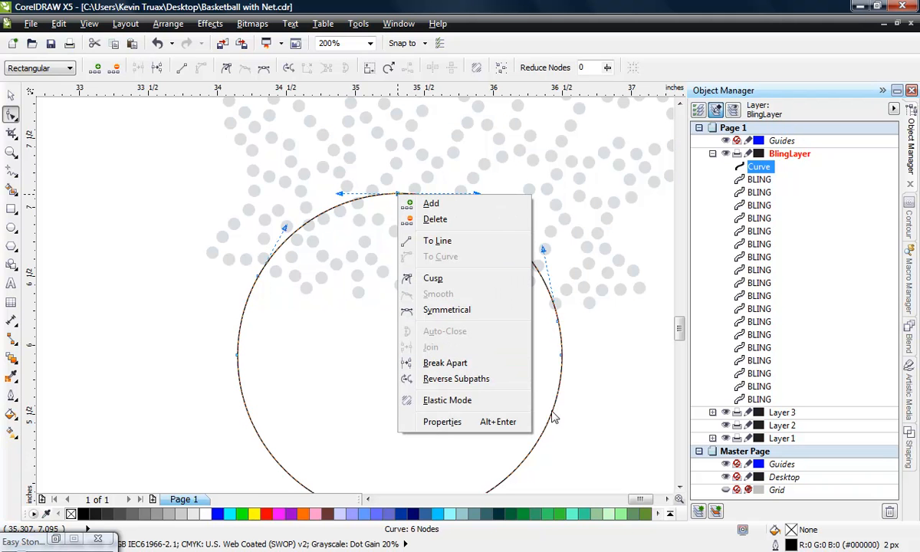
left_click(35, 542)
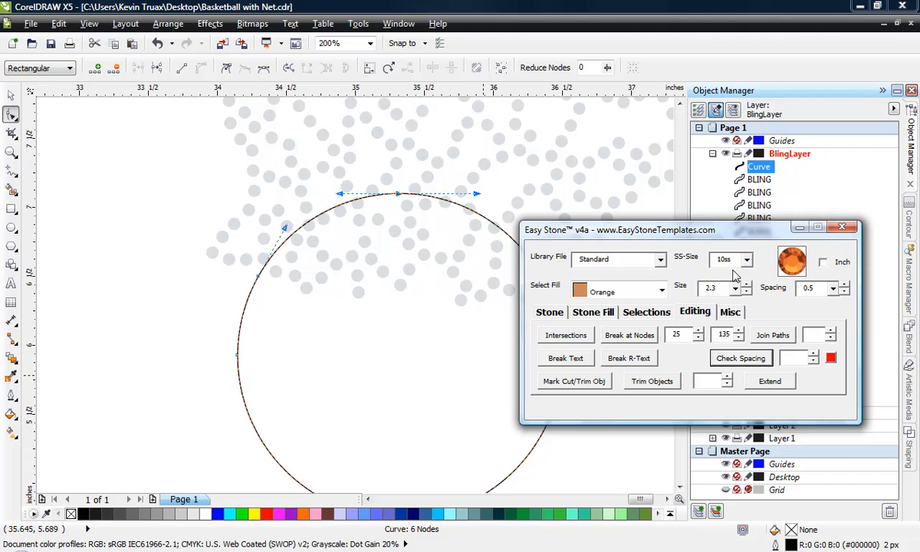
left_click_drag(723, 233, 743, 293)
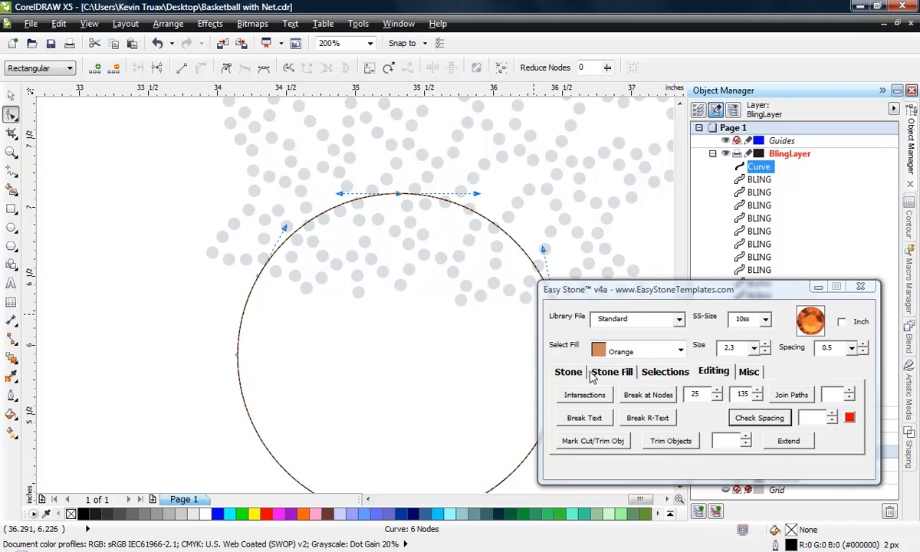
left_click(650, 394)
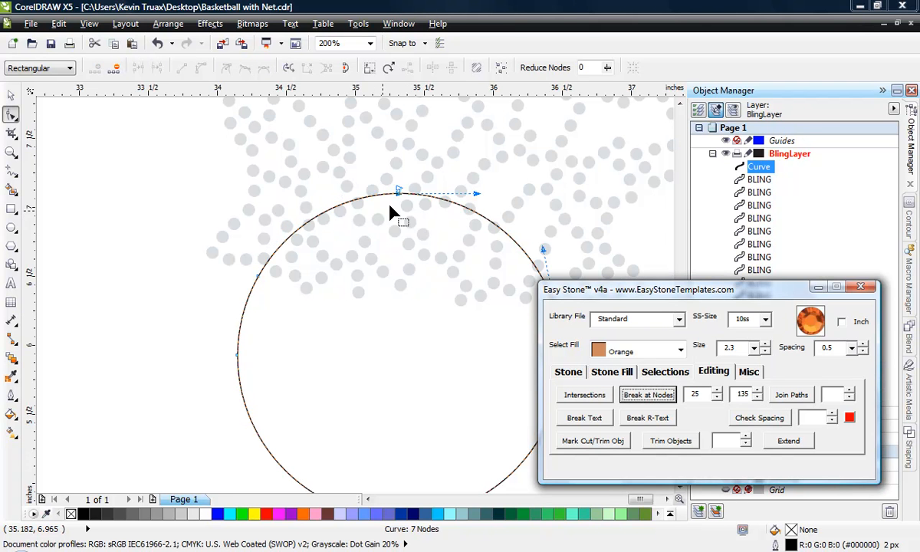
Delete the end nodes at the top of the broken ball curve to remove the arc overlapping the net
left_click(390, 5)
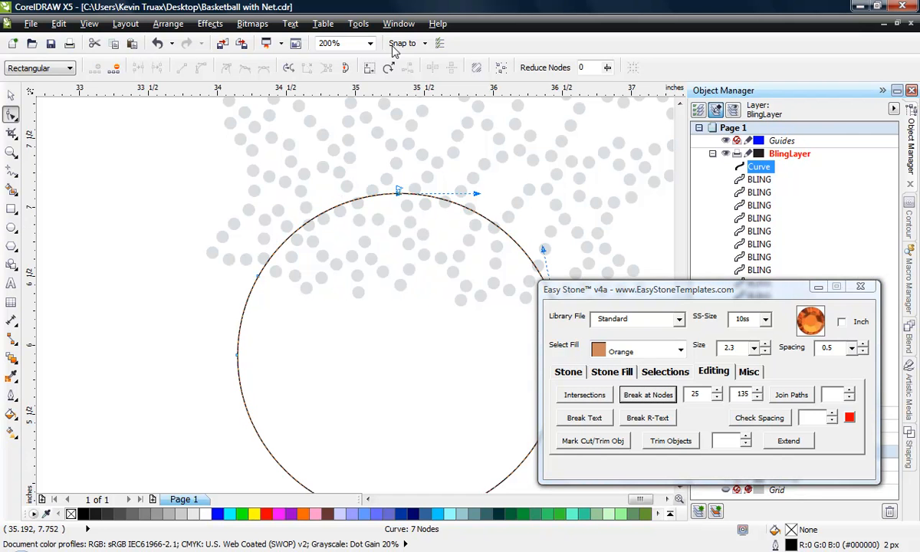
key("Delete")
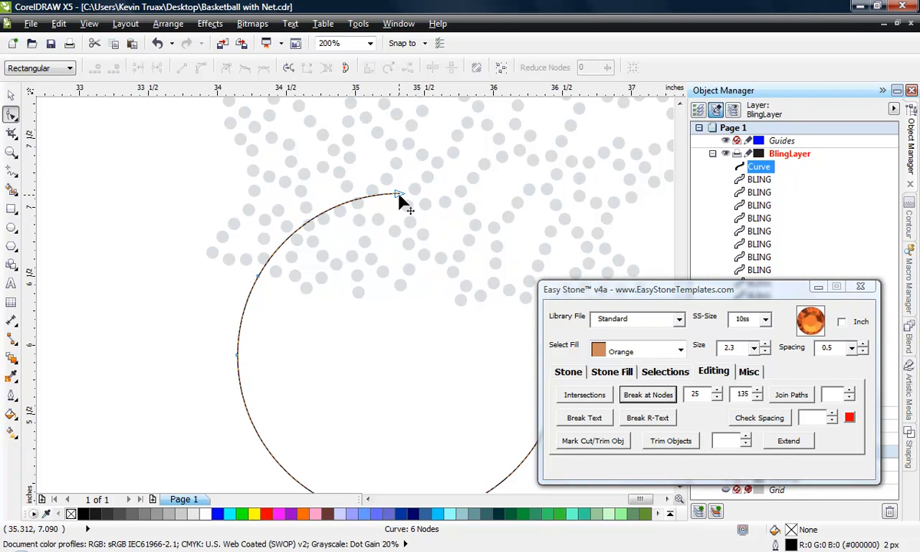
left_click(398, 196)
key("Delete")
scroll(216, 181, "down", 1)
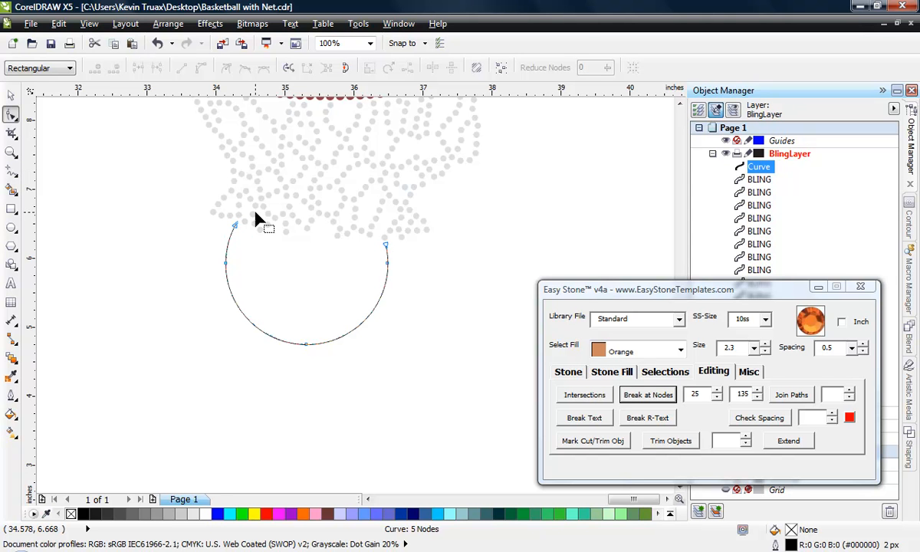
Add 10ss orange stones with 0.5 spacing along the open ball outline using Easy Stone
scroll(257, 220, "up", 1)
scroll(246, 222, "down", 1)
scroll(247, 222, "up", 1)
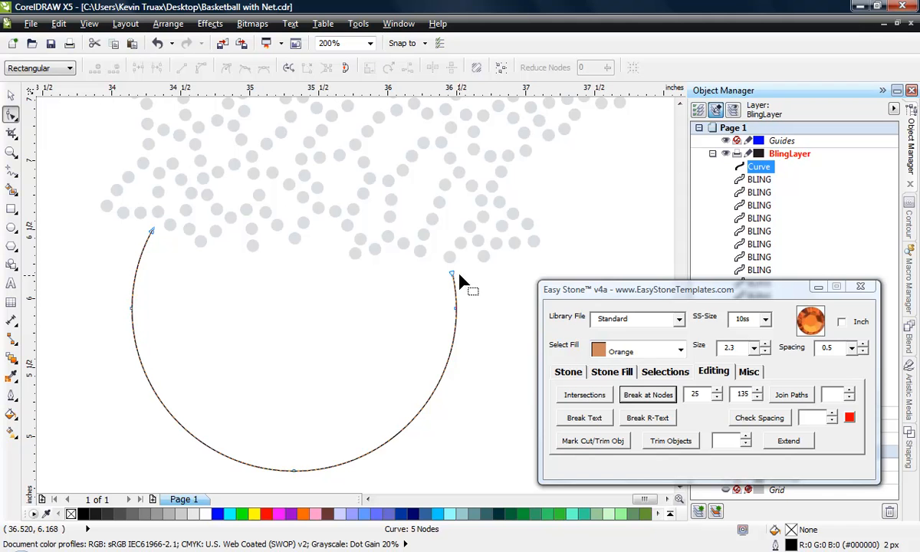
left_click(569, 373)
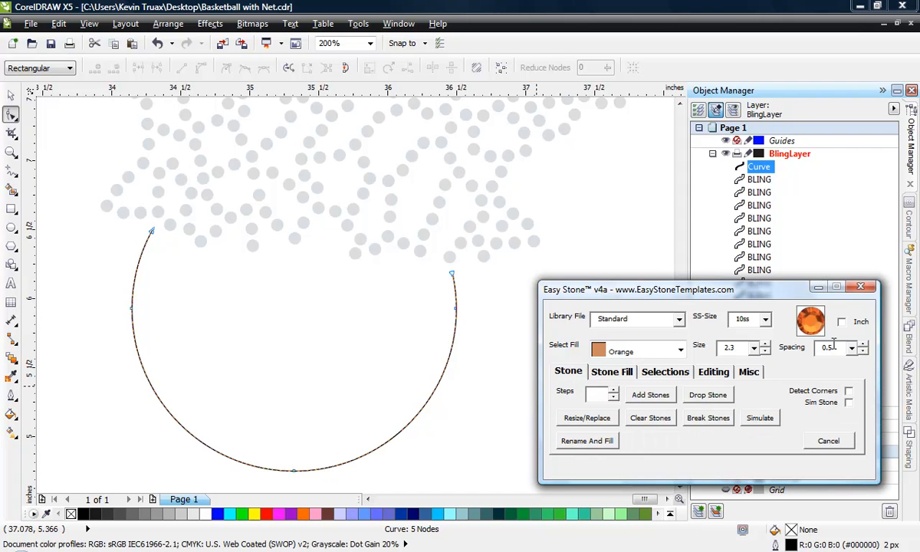
left_click(648, 394)
left_click(11, 95)
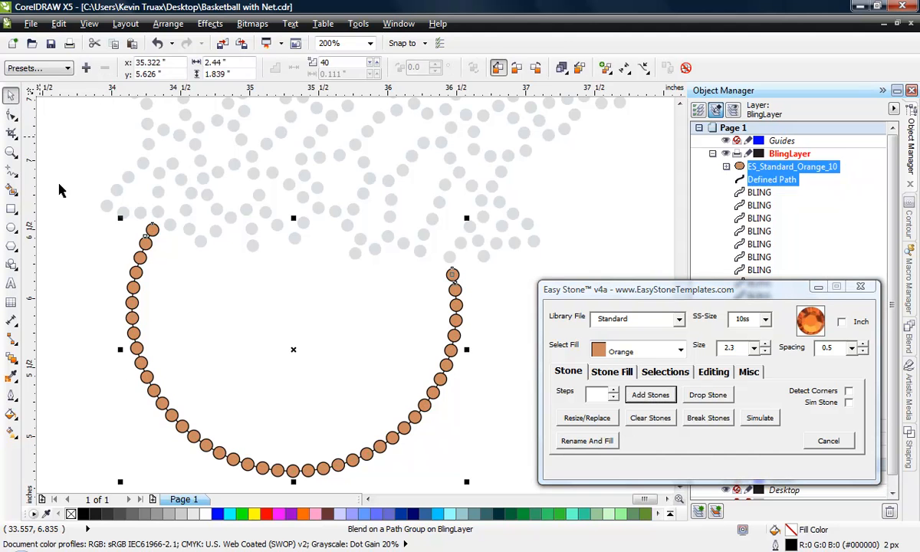
left_click(100, 271)
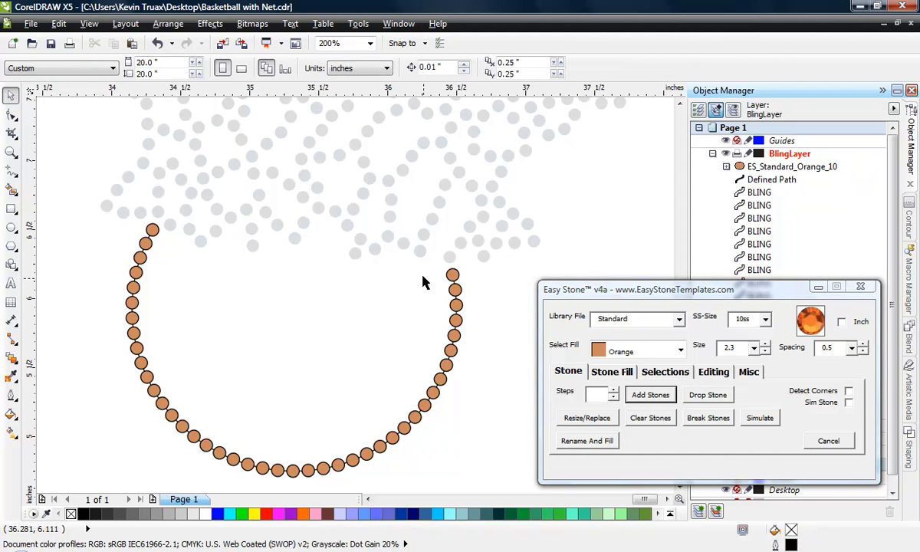
Draw a straight Pen line from a stone at the net's lower edge to a stone at the ball's bottom, about 0.62 by 1.59 inches
scroll(452, 282, "down", 2)
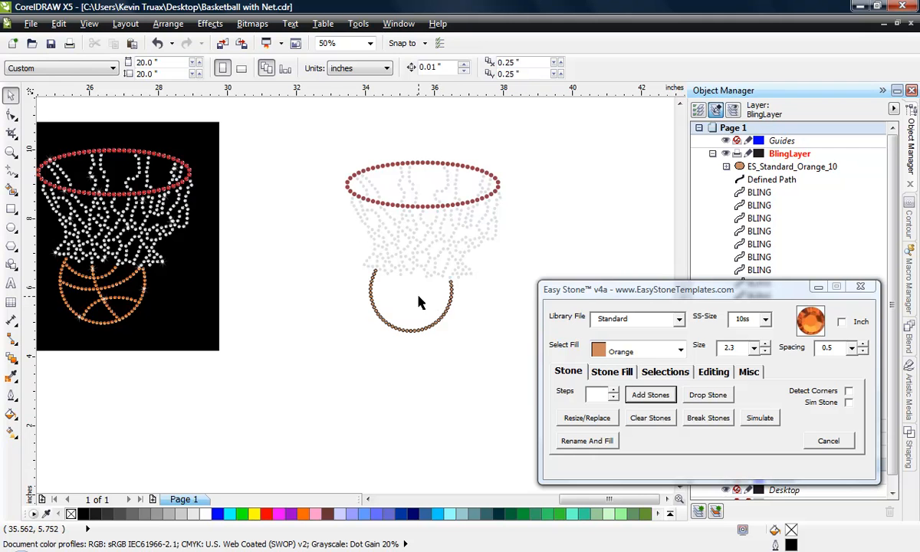
scroll(421, 301, "up", 1)
scroll(429, 277, "up", 1)
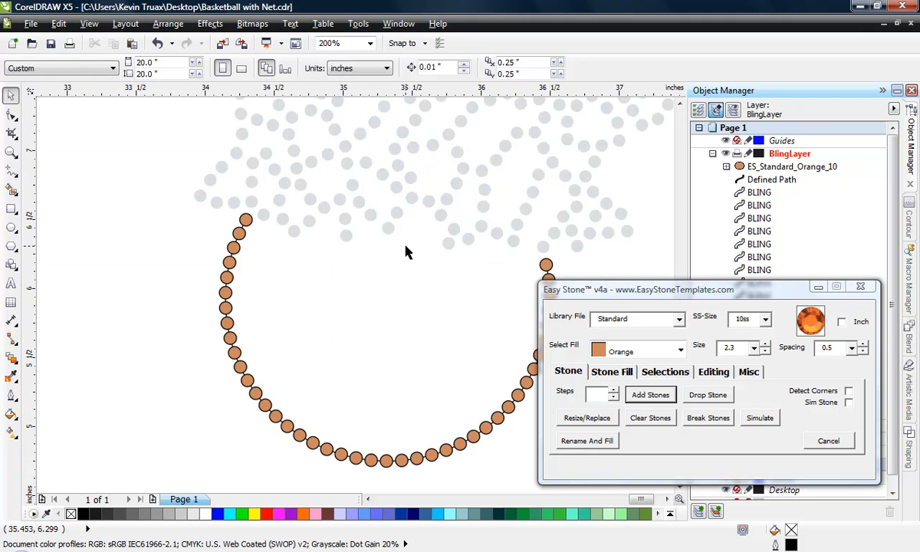
scroll(291, 251, "down", 1)
scroll(307, 249, "up", 1)
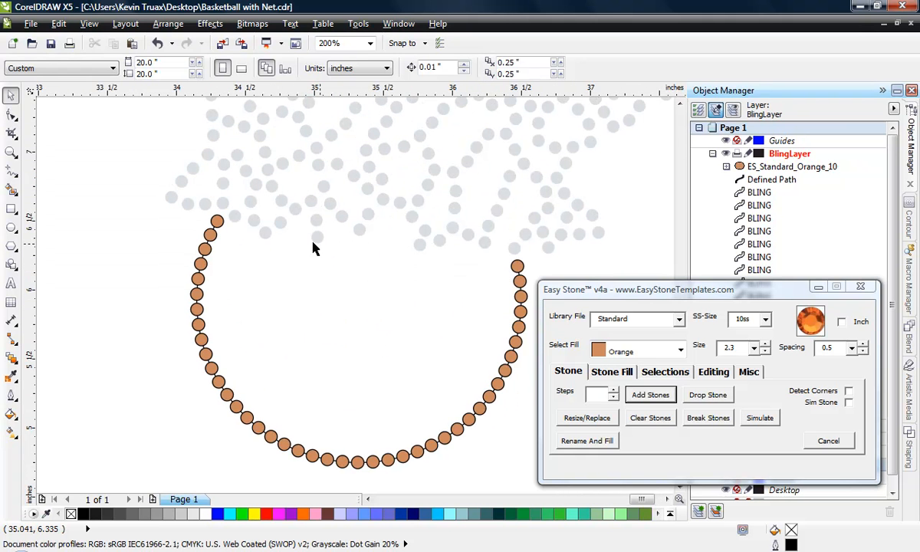
left_click(11, 169)
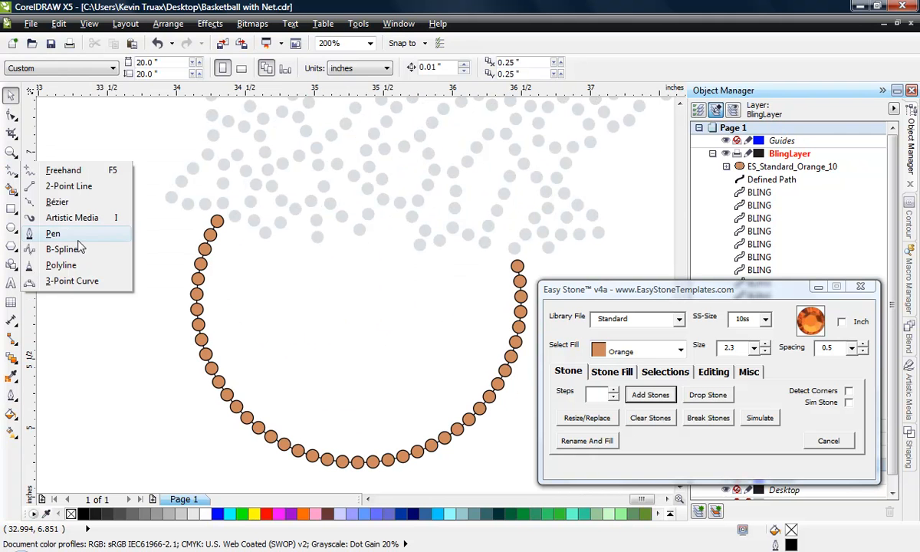
left_click(65, 234)
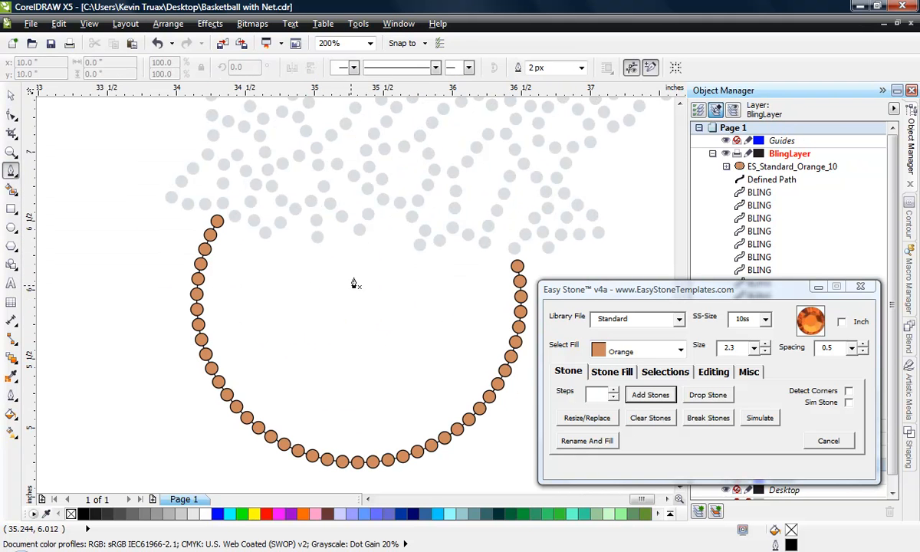
left_click(317, 238)
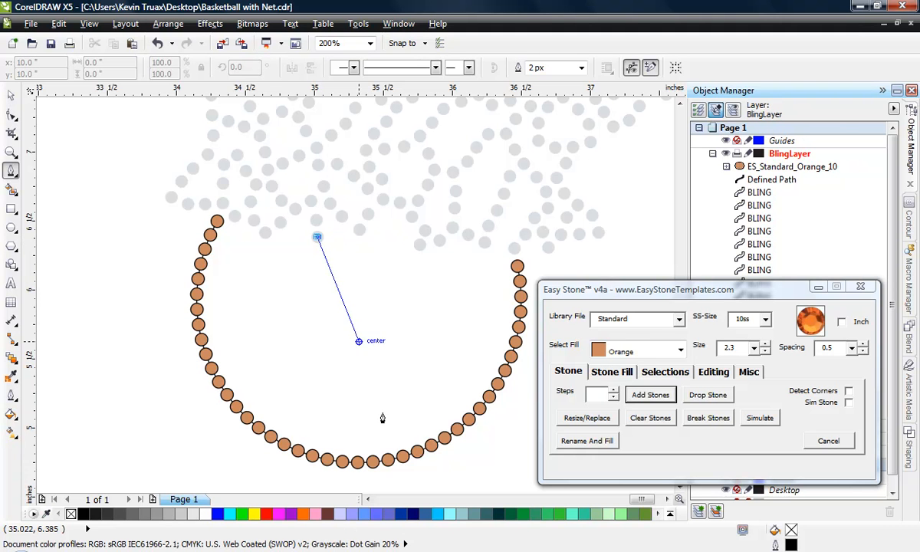
double_click(403, 458)
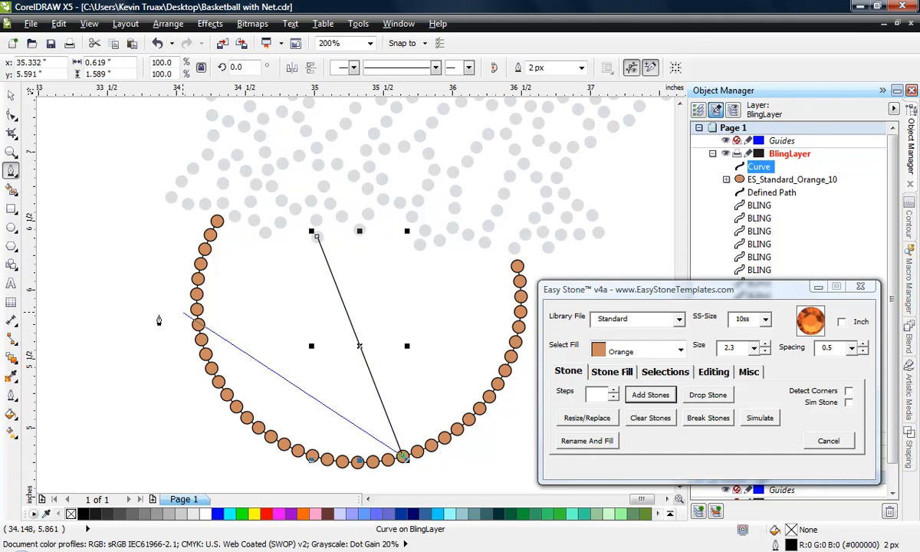
key("space")
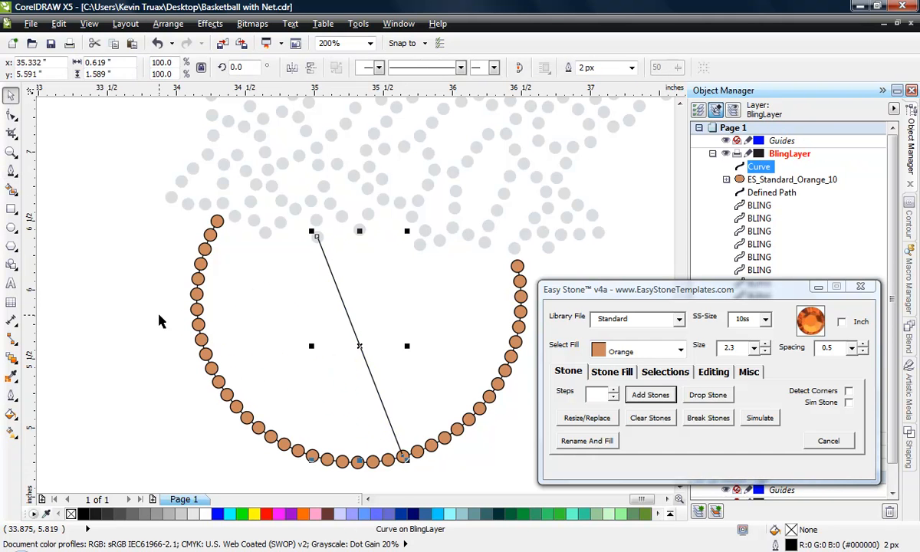
Convert the straight Pen line between the net and the ball's bottom to a curve and bow its middle leftward
left_click(11, 114)
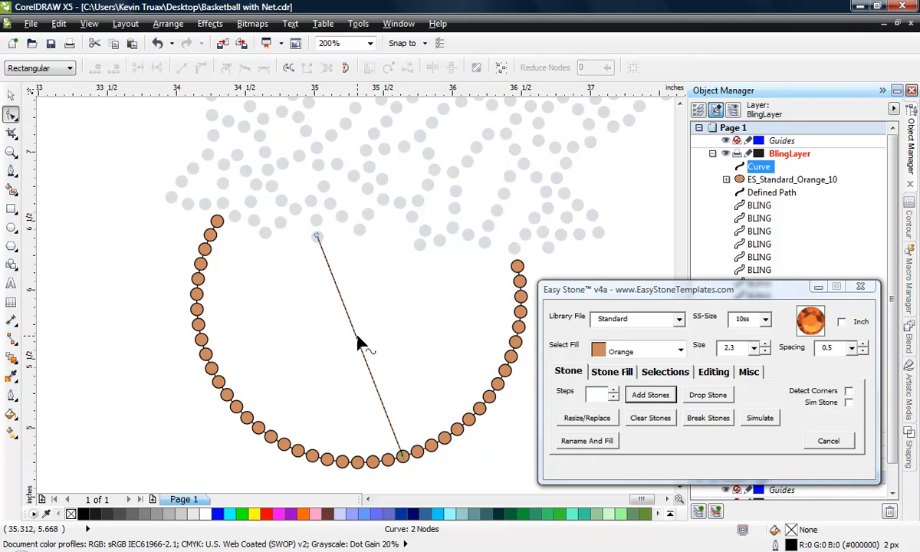
right_click(356, 336)
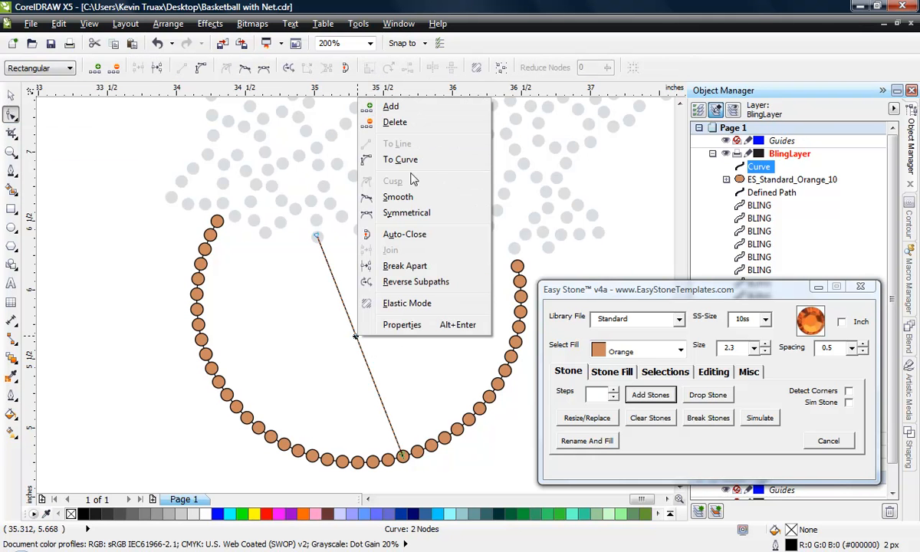
left_click(413, 161)
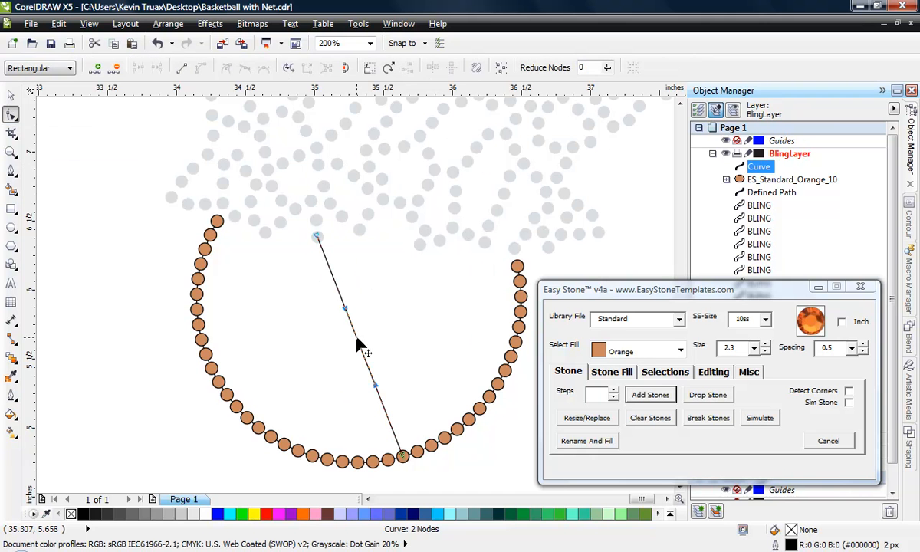
left_click_drag(360, 349, 329, 349)
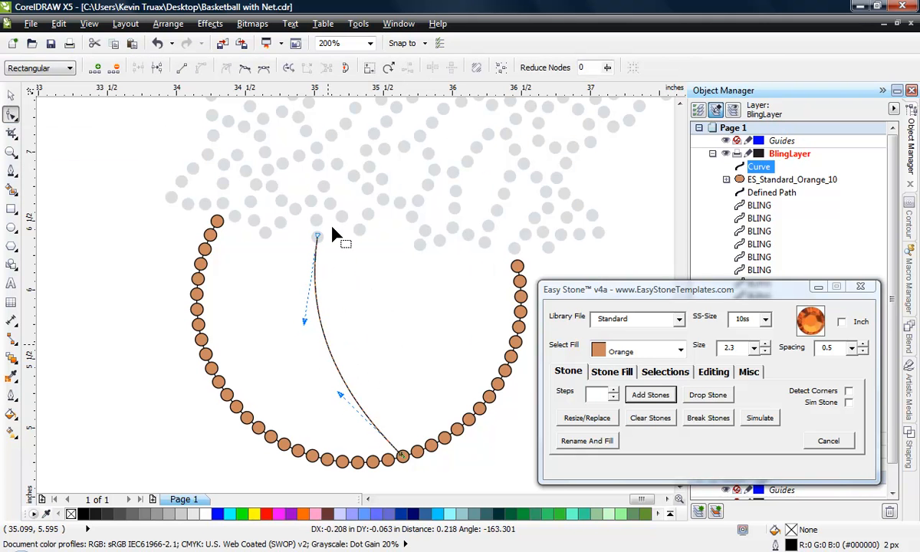
Add 10ss orange stones with 0.5 spacing along the bowed vertical seam using Easy Stone, and deselect it
left_click(649, 396)
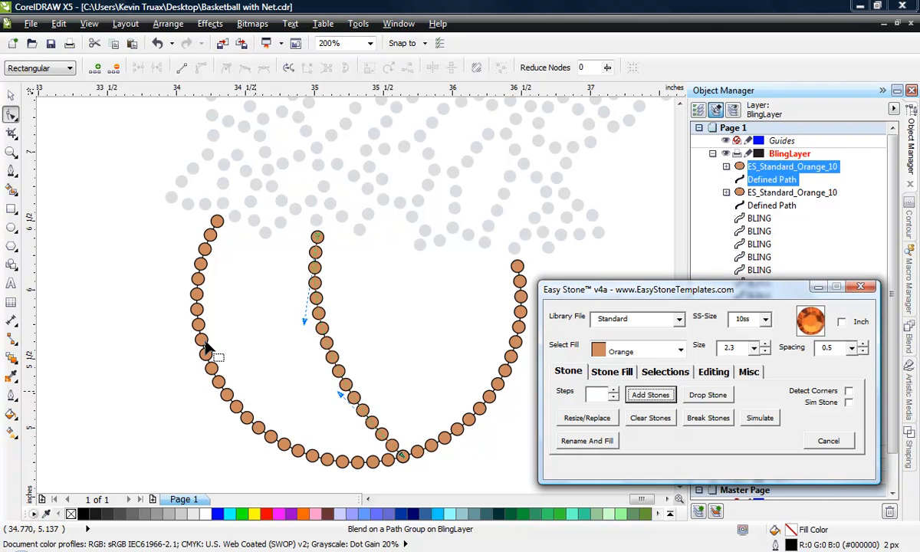
left_click(11, 95)
left_click(90, 291)
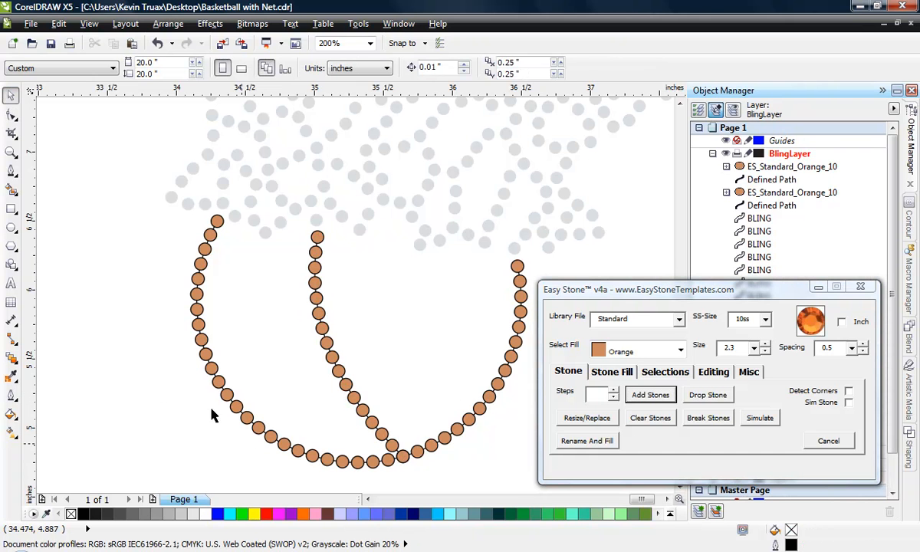
Draw a three-node Pen line from a lower-left outline stone through a vertical-seam stone to a right outline stone, about 1.67 by 0.31 inches
left_click(10, 170)
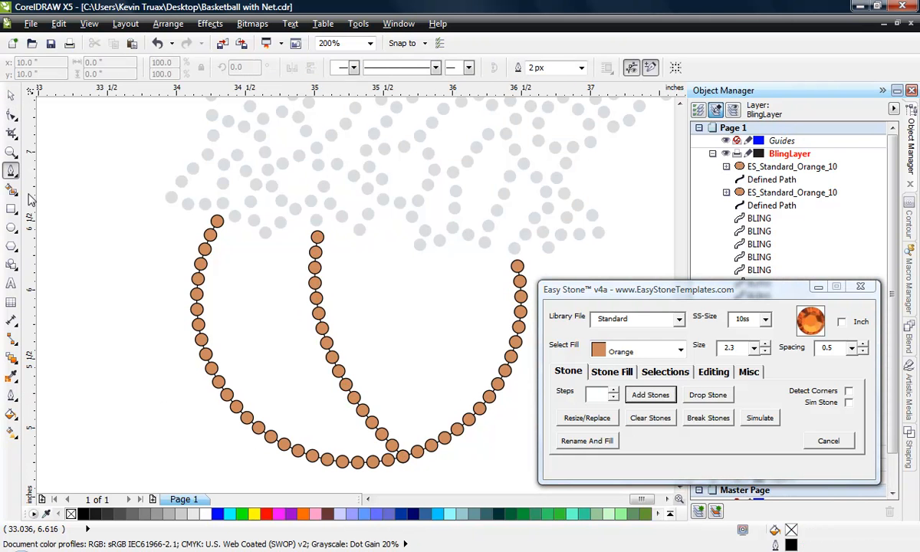
left_click(259, 428)
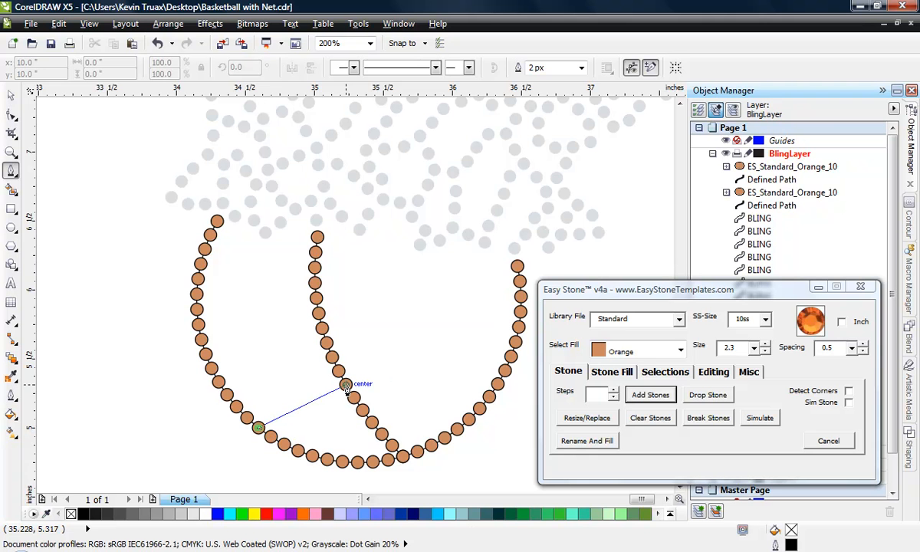
left_click(346, 385)
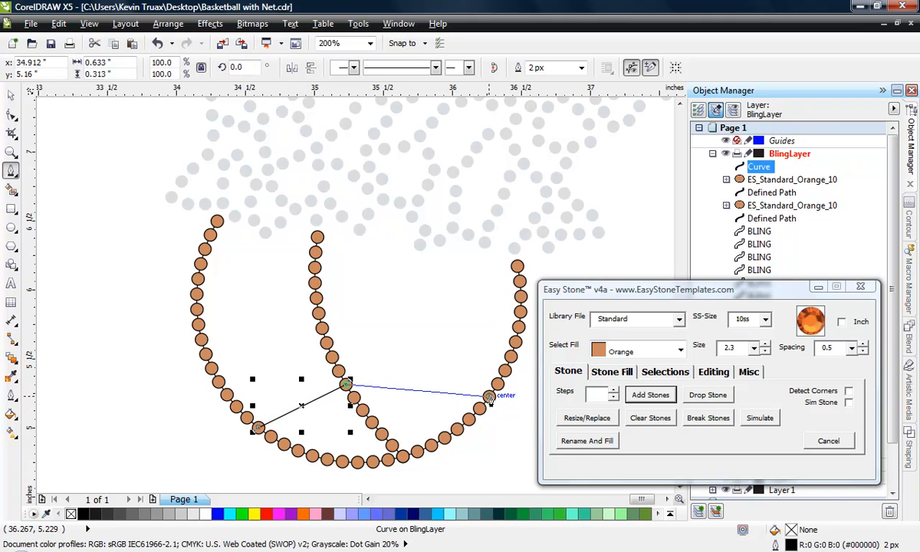
left_click(489, 396)
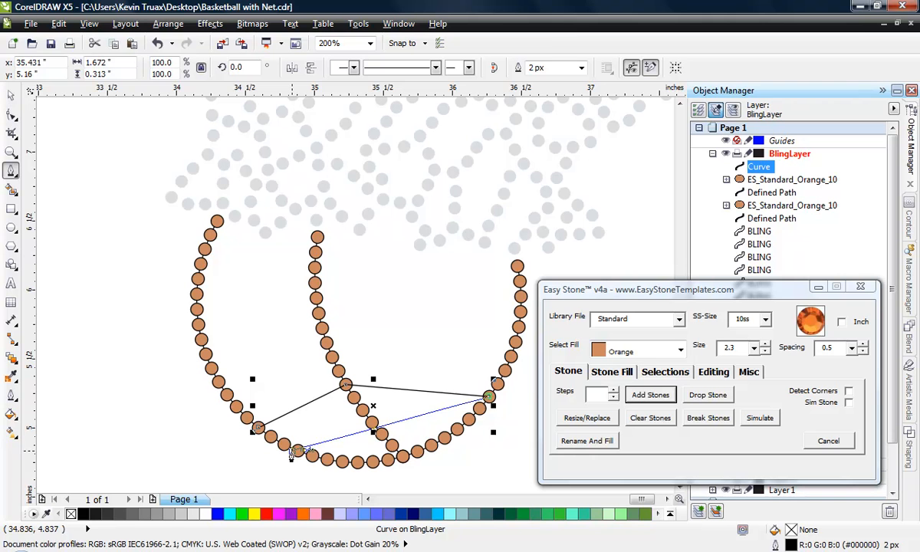
key("space")
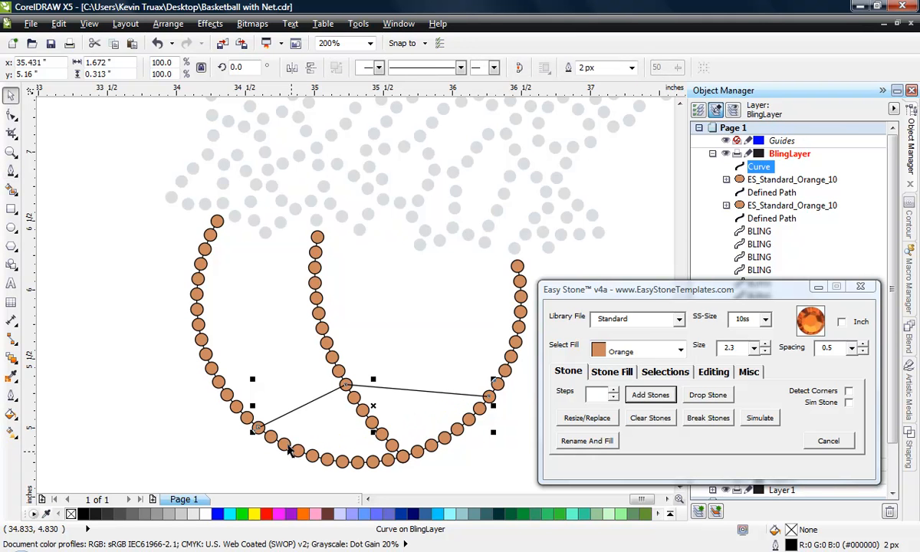
Convert the cross seam's right segment to a curve and bow it slightly upward
left_click(10, 114)
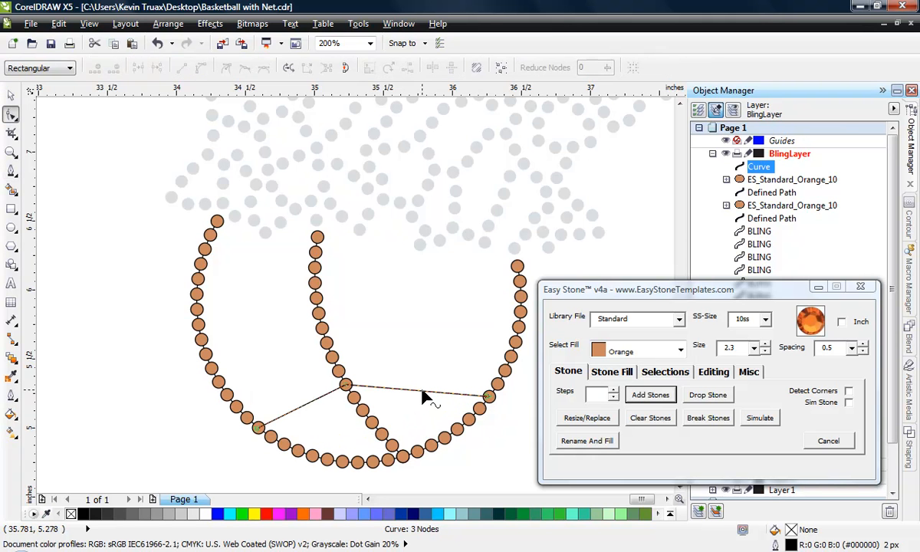
right_click(394, 387)
left_click(426, 199)
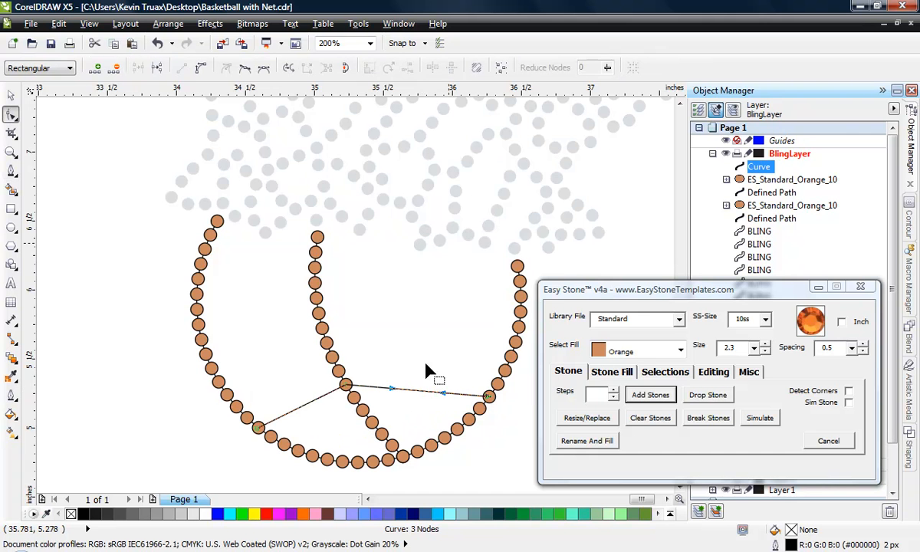
left_click_drag(420, 395, 426, 380)
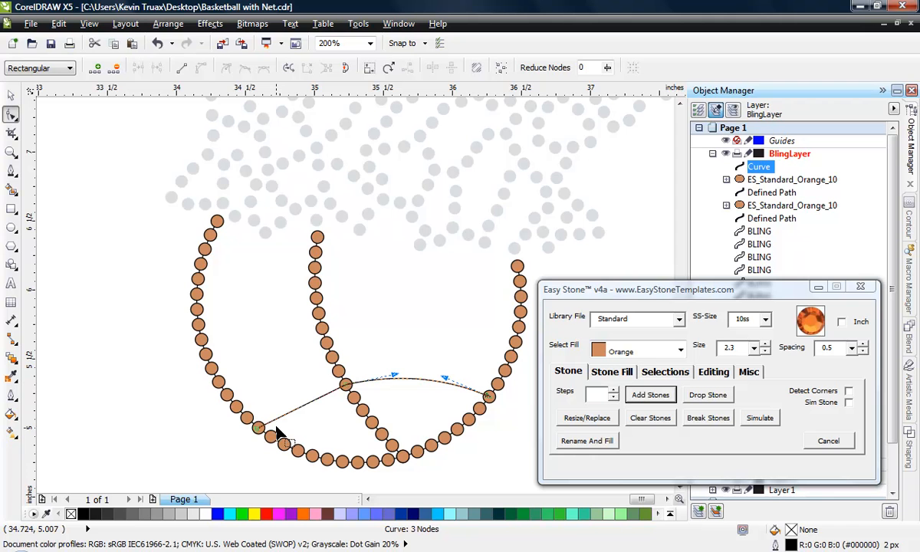
Convert the cross seam's left segment to a curve and bow it upward to continue the right segment's arc
right_click(299, 408)
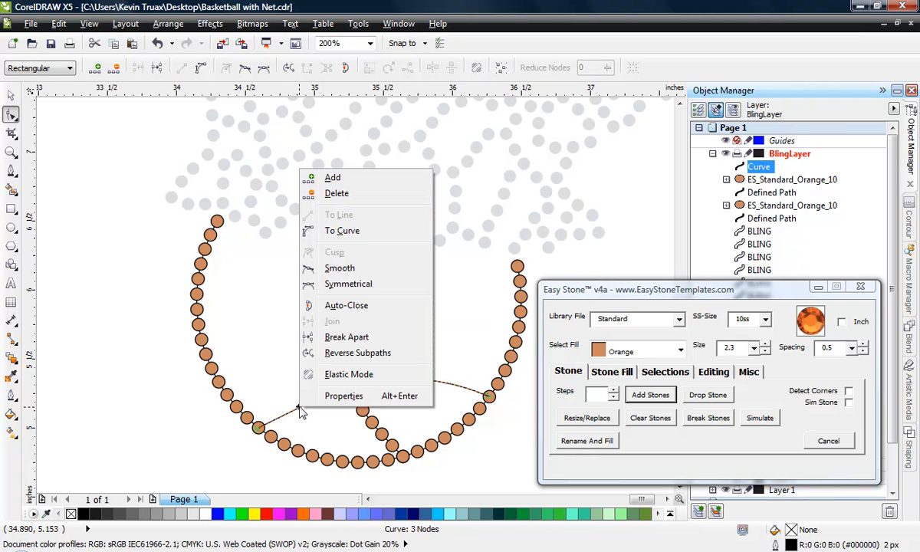
left_click(343, 231)
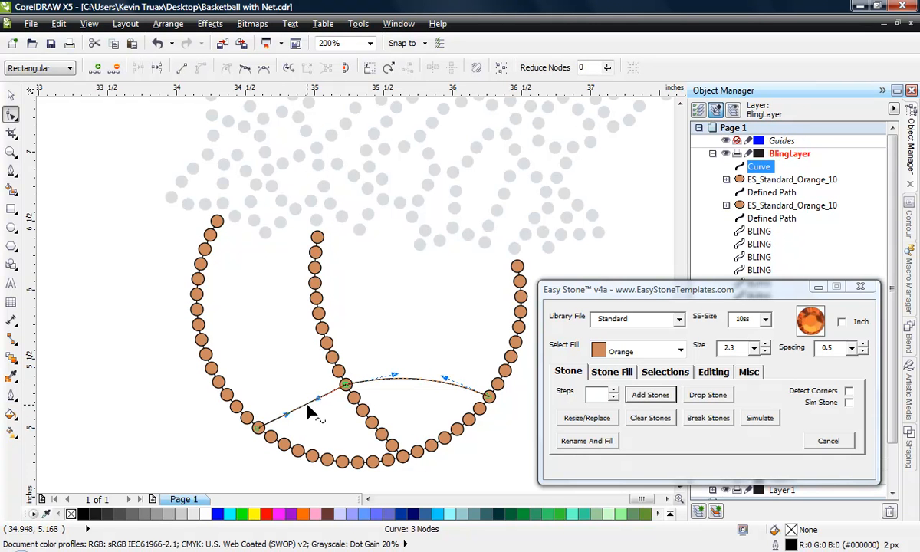
left_click_drag(307, 406, 302, 403)
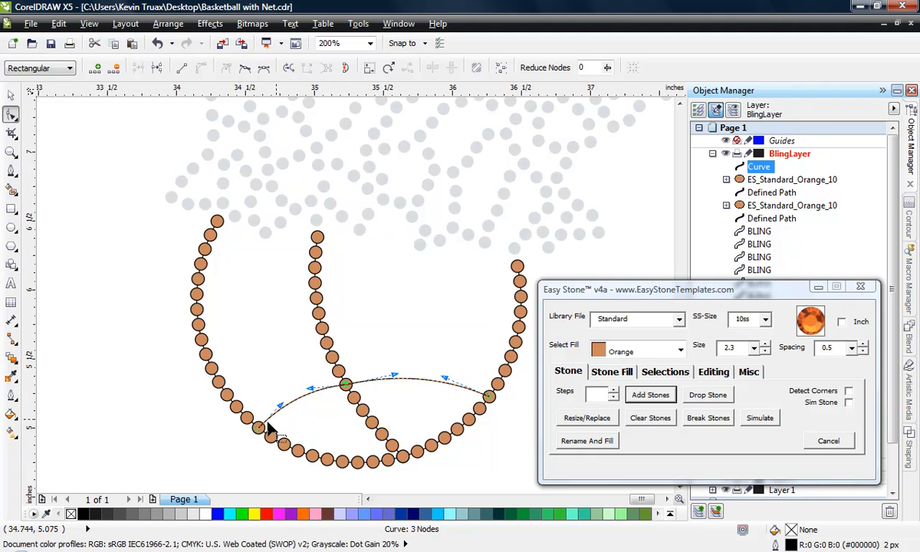
Move the cross seam's left end node to the next lower outline stone and smooth the arc, about 1.58 by 0.42 inches overall
left_click_drag(259, 430, 282, 412)
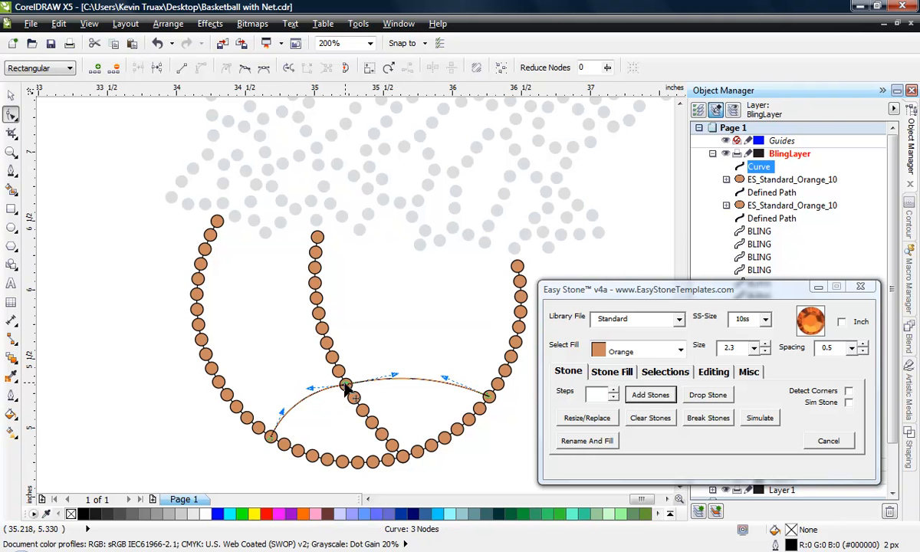
mouse_move(346, 385)
left_mouse_down()
mouse_move(338, 371)
mouse_move(346, 386)
left_mouse_up()
left_click_drag(281, 418, 306, 391)
left_click(11, 94)
left_click(76, 304)
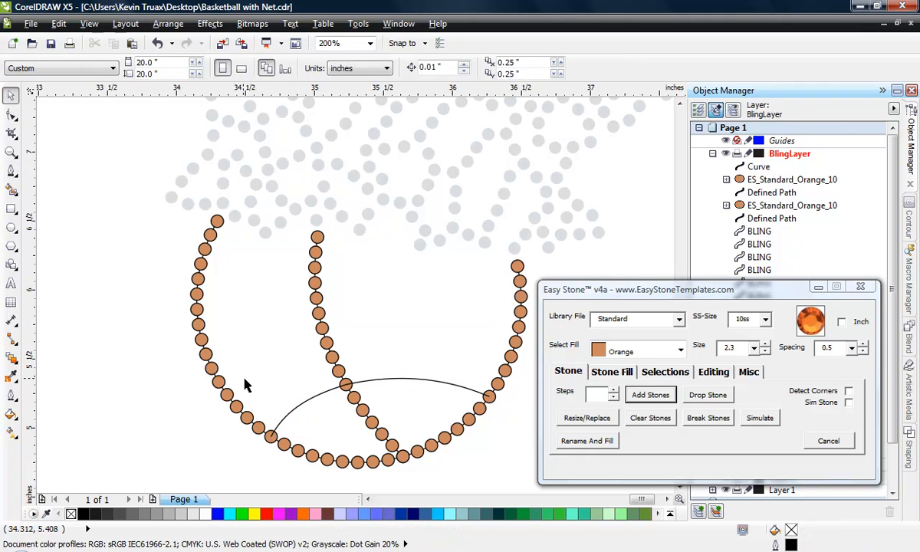
Add 10ss orange stones with 0.5 spacing along the whole unbroken cross seam using Easy Stone
left_click(439, 381)
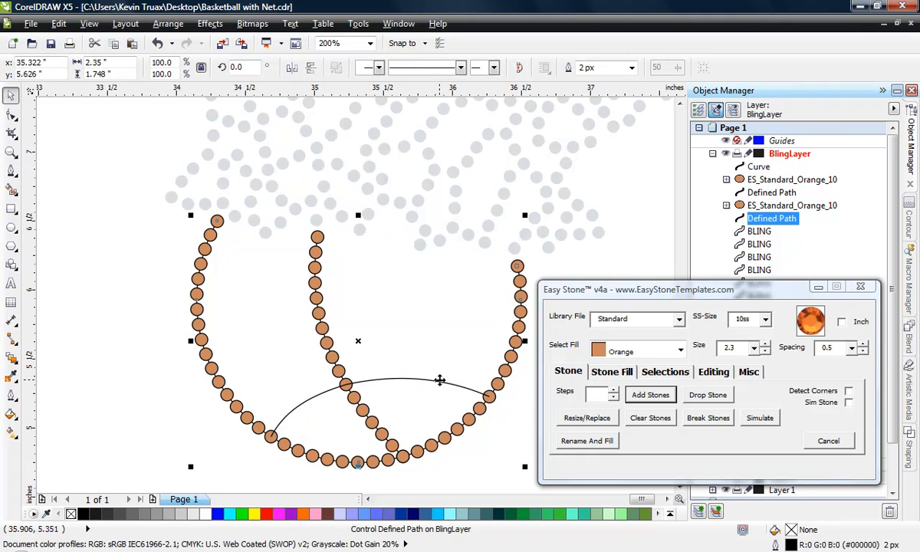
left_click(446, 381)
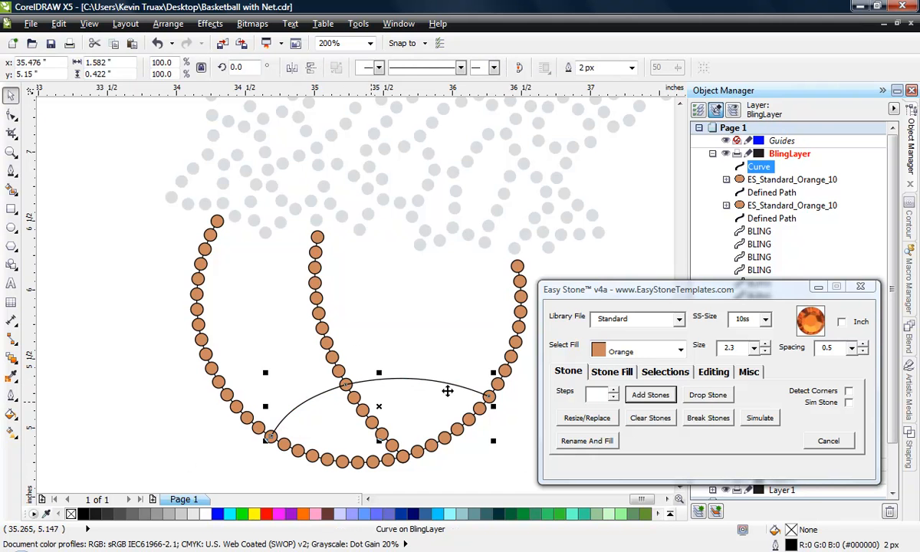
left_click(648, 394)
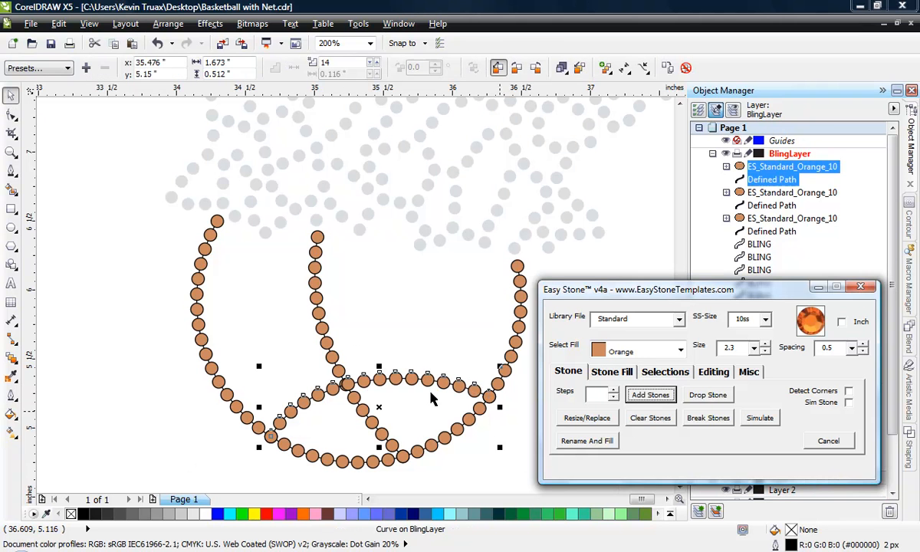
Check the stones where the two seams cross and clear the stones from the cross seam
scroll(342, 398, "up", 2)
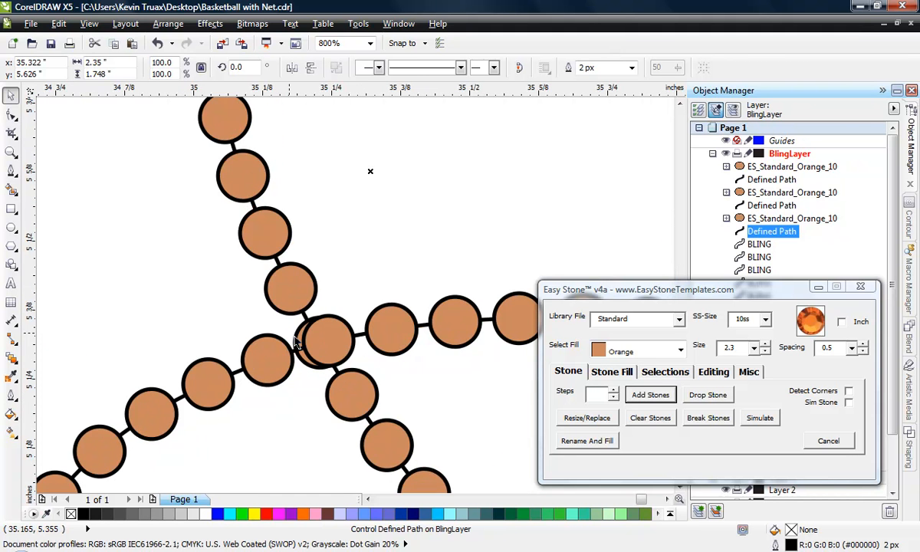
left_click(321, 330)
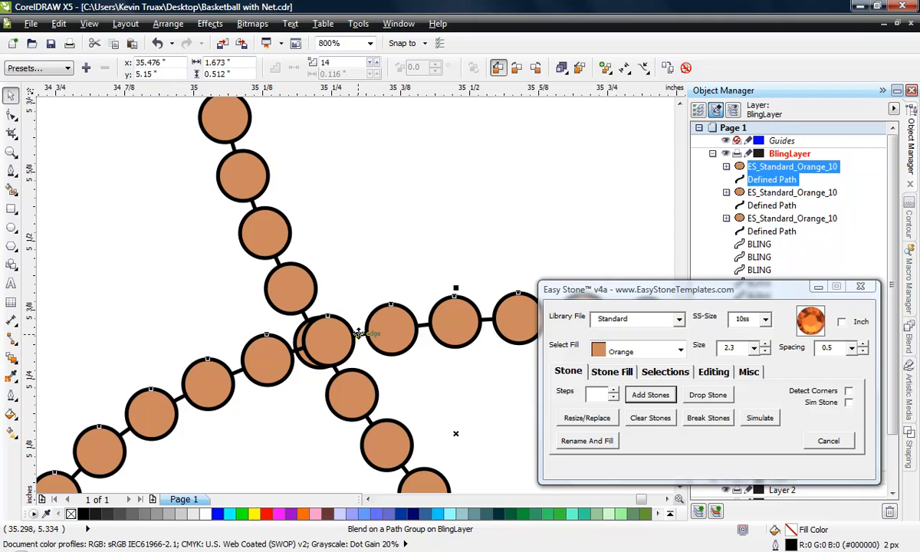
scroll(361, 261, "down", 1)
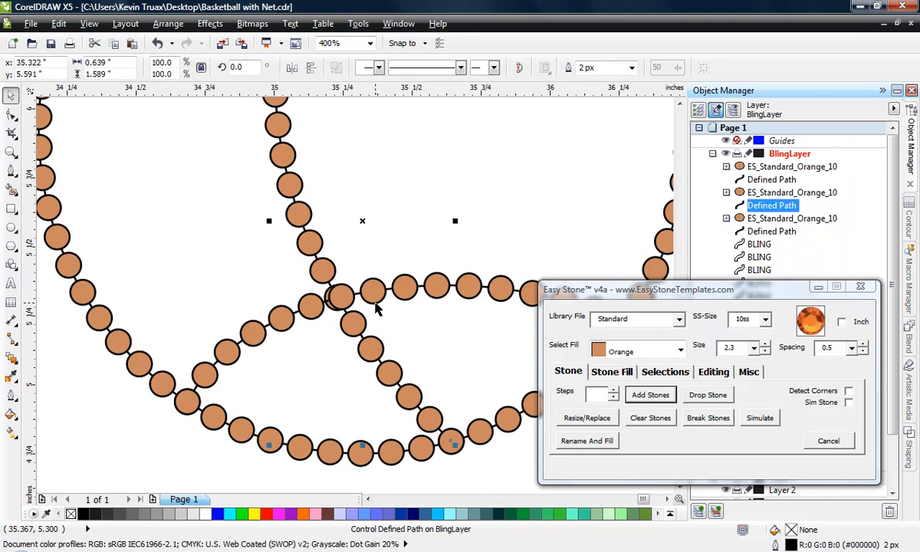
left_click(651, 418)
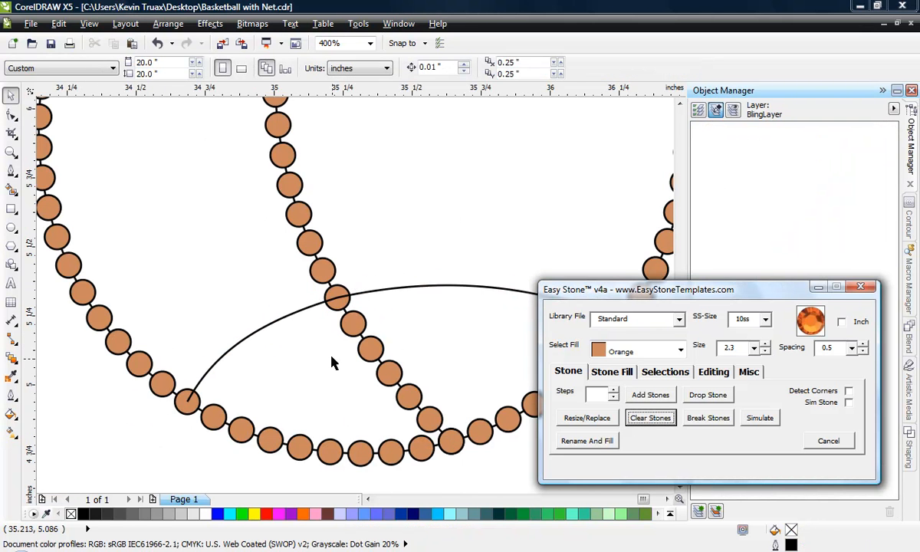
Break the cross seam path apart at its middle node with Easy Stone's Break at Nodes
left_click(309, 308)
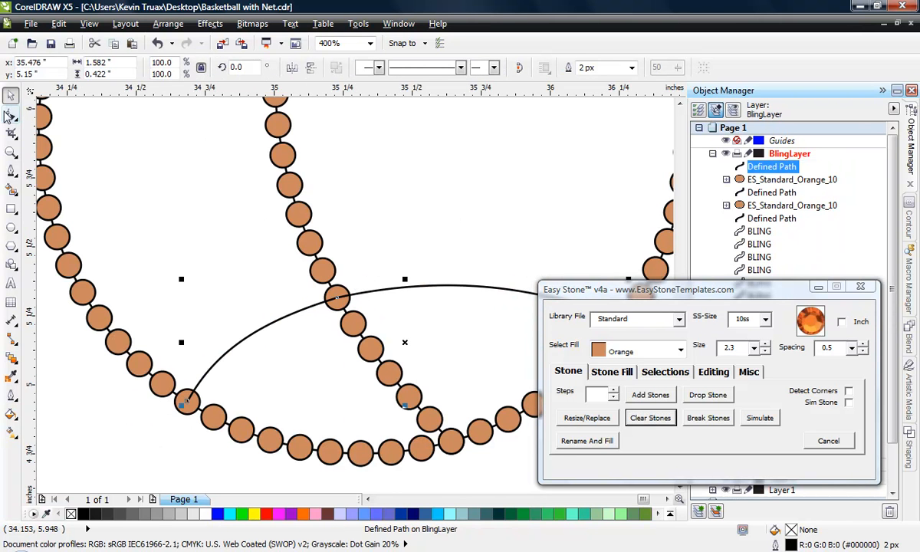
left_click(12, 117)
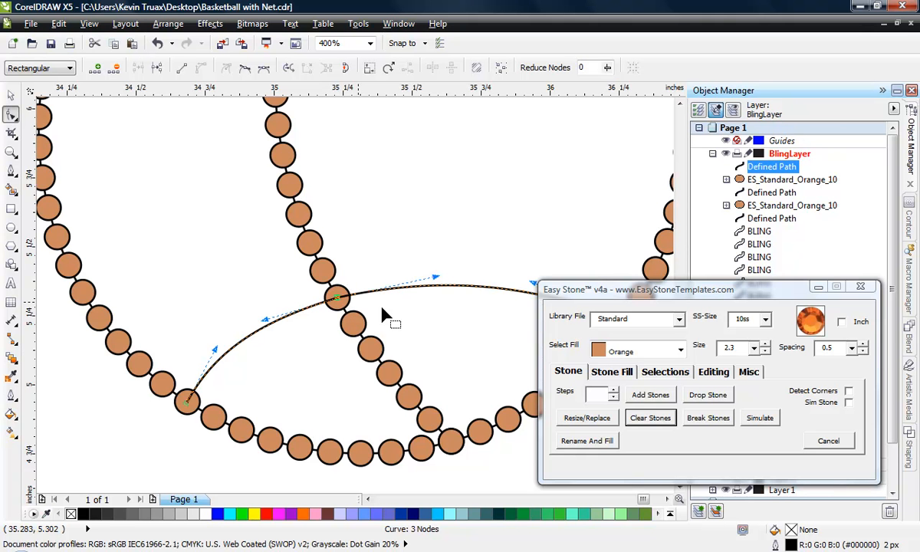
left_click(714, 372)
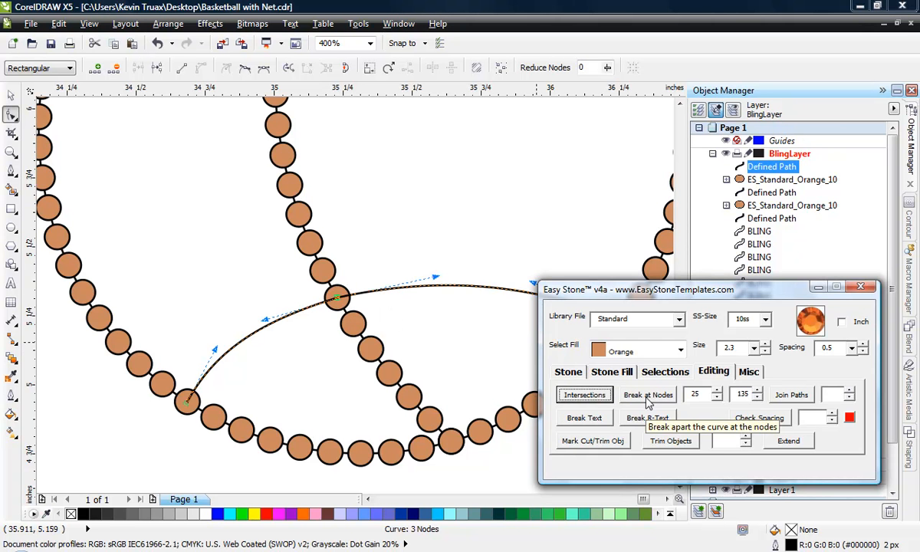
left_click(648, 395)
left_click(11, 95)
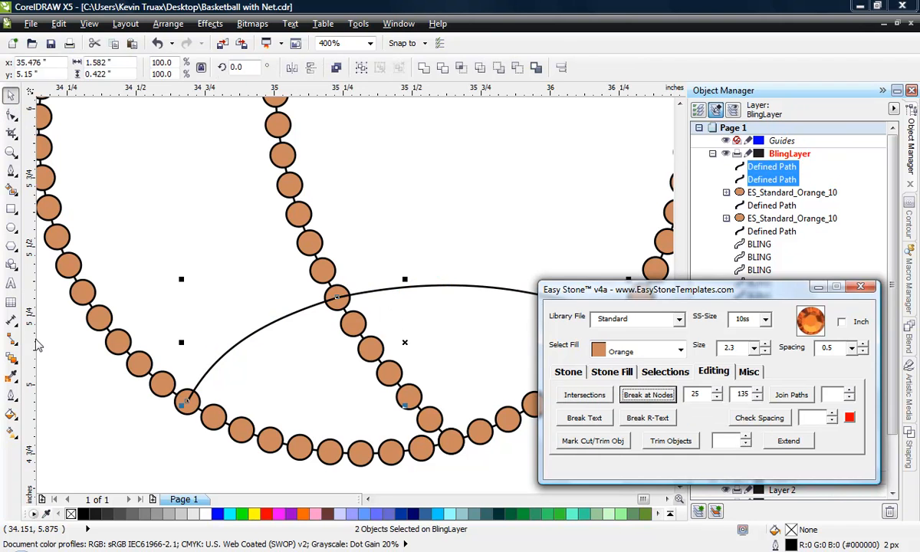
Select only the left piece of the broken cross seam and add 10ss orange stones with 0.5 spacing along it
left_click(95, 392)
left_click_drag(253, 340, 210, 318)
left_click_drag(156, 338, 269, 325)
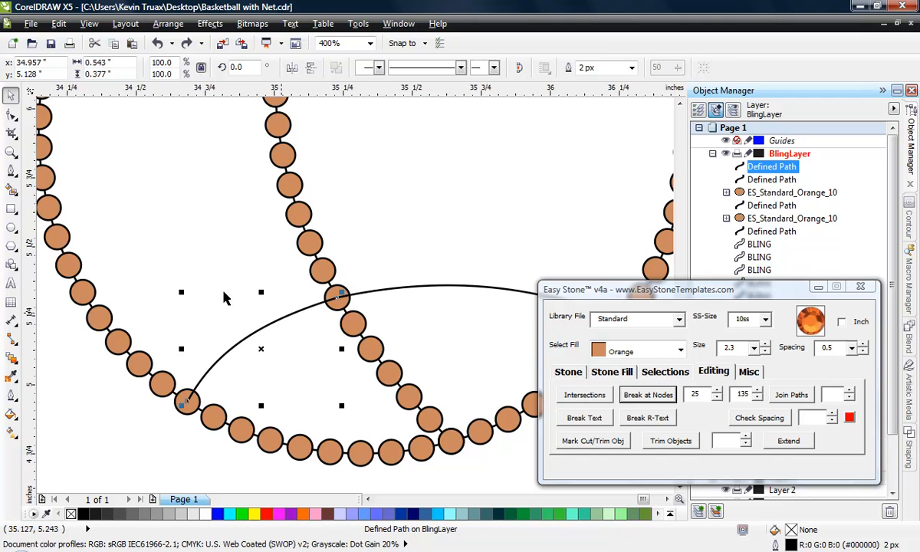
left_click(569, 372)
left_click(650, 395)
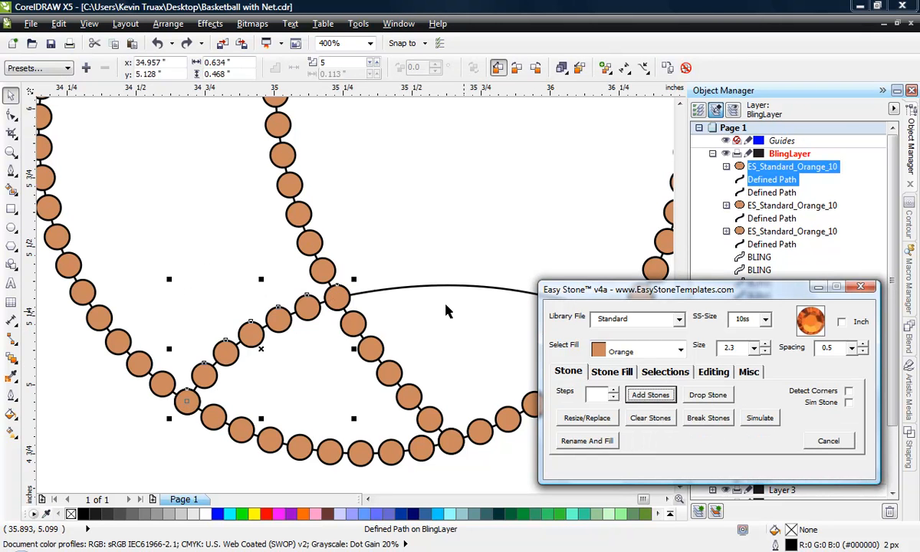
Add 10ss orange stones with 0.5 spacing along the right piece of the cross seam
left_click(414, 286)
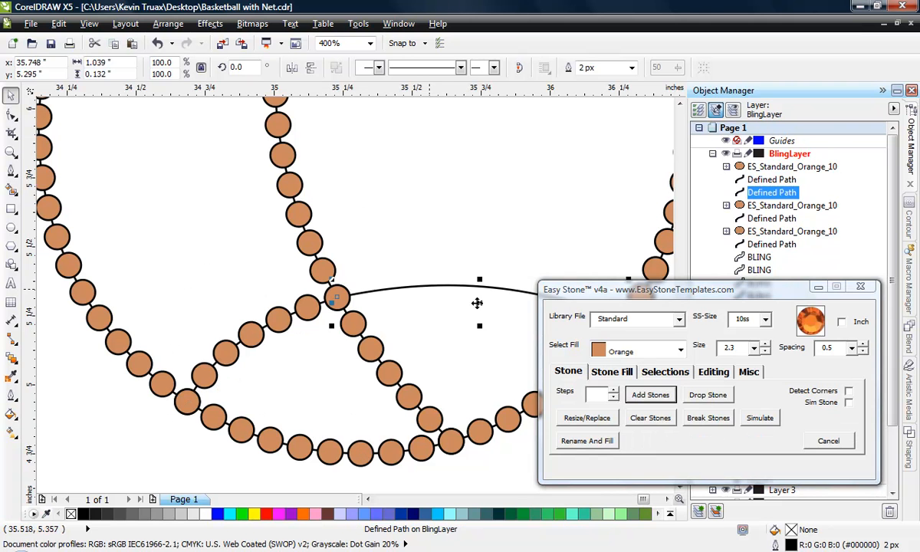
left_click(650, 395)
left_click(329, 262)
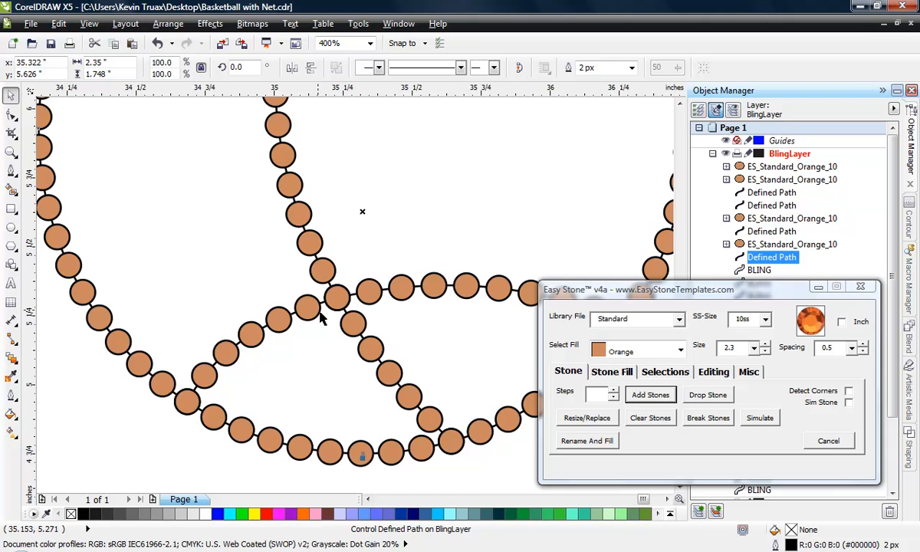
scroll(314, 303, "down", 2)
left_click(299, 366)
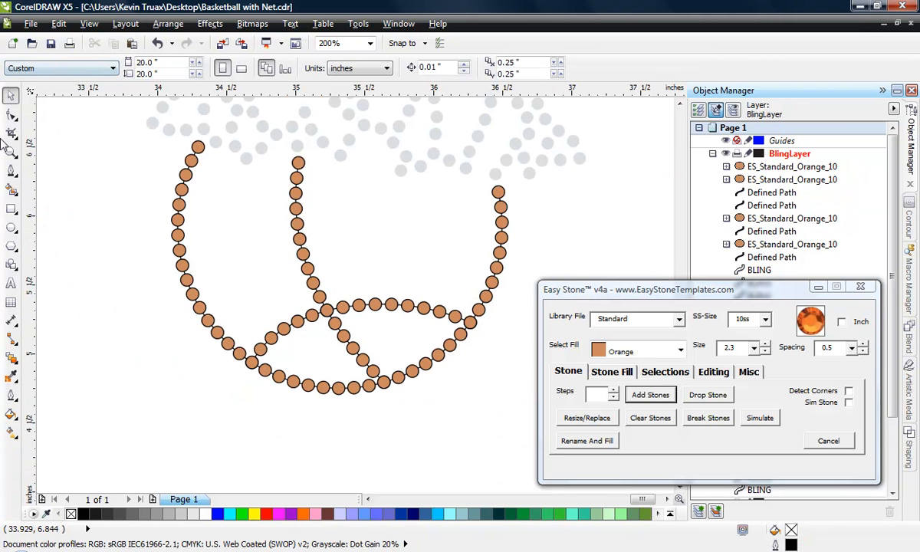
Draw a three-point path about 2.35 in wide from the left outline through the long seam to the right outline, above the existing cross seam
left_click(11, 175)
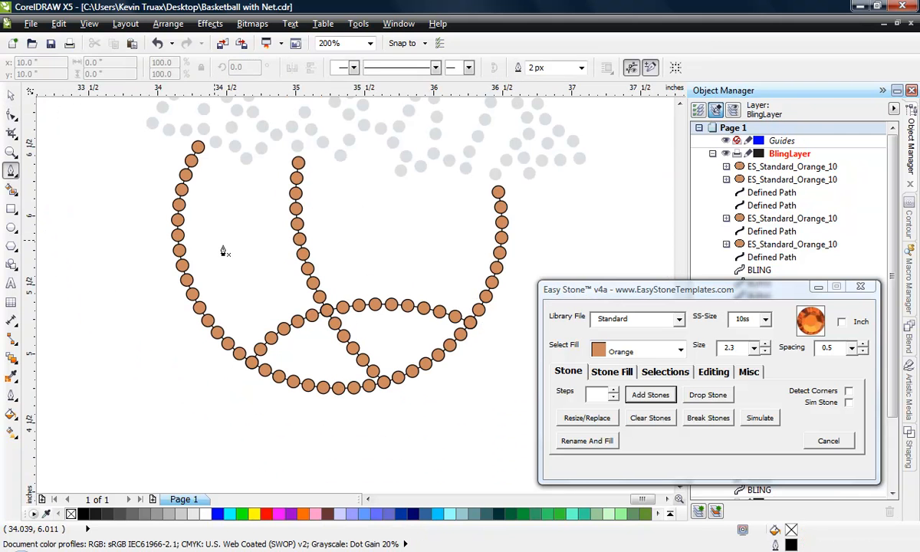
left_click(178, 236)
left_click(307, 269)
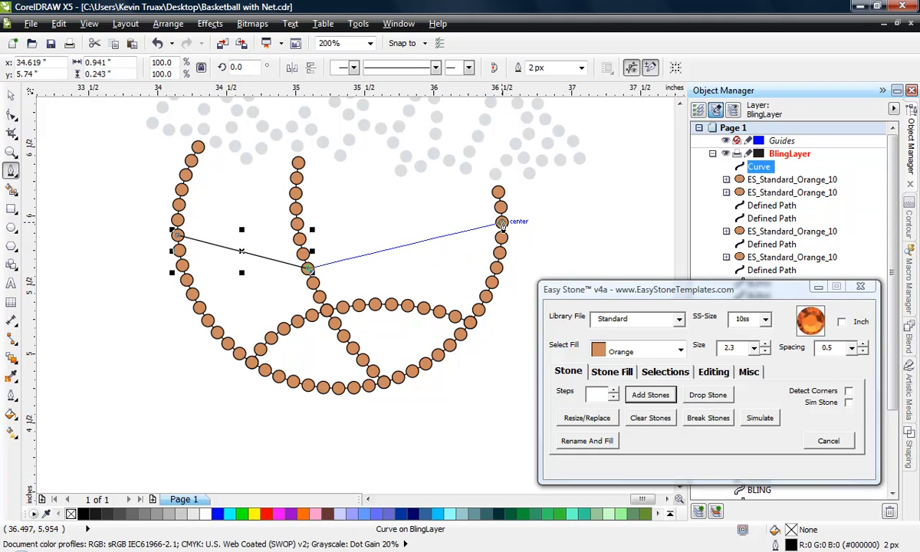
left_click(503, 223)
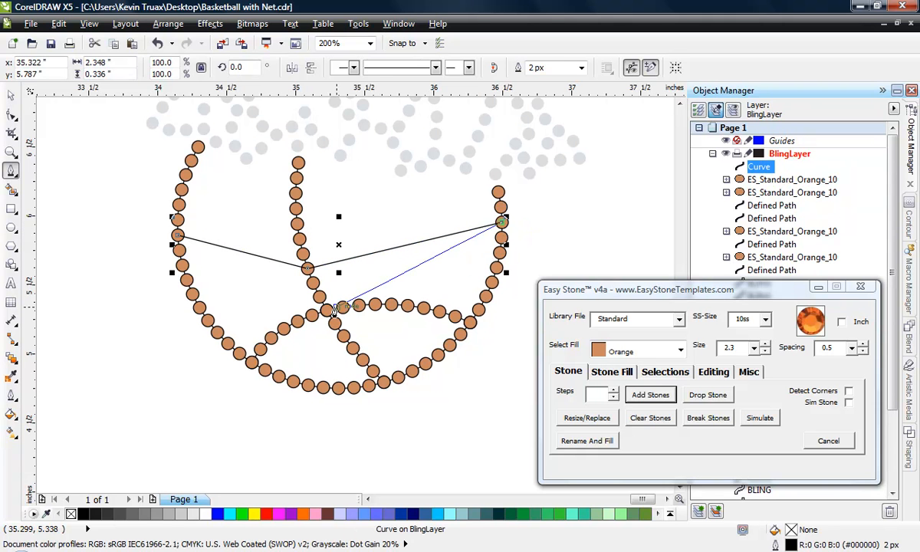
key("Escape")
Convert both straight segments of the new path to curves and bend them gently downward
left_click(11, 114)
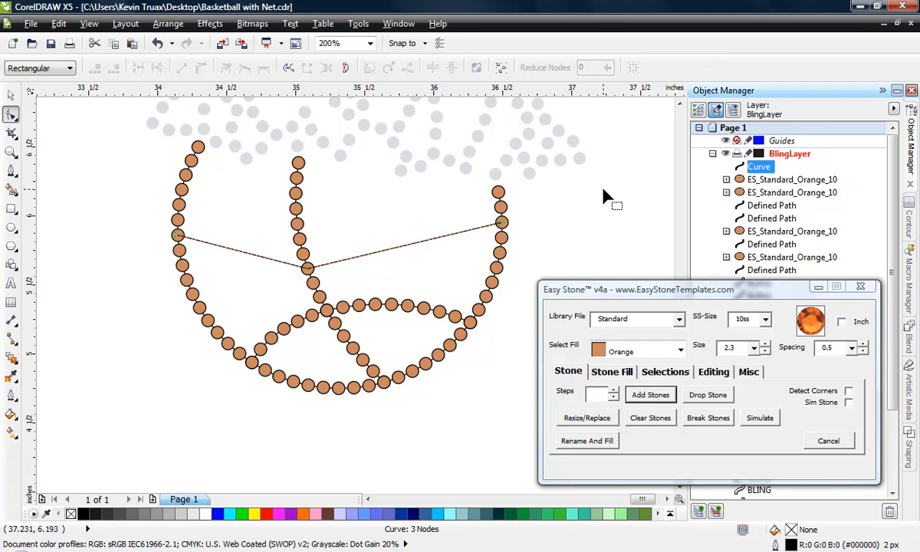
left_click_drag(605, 185, 105, 293)
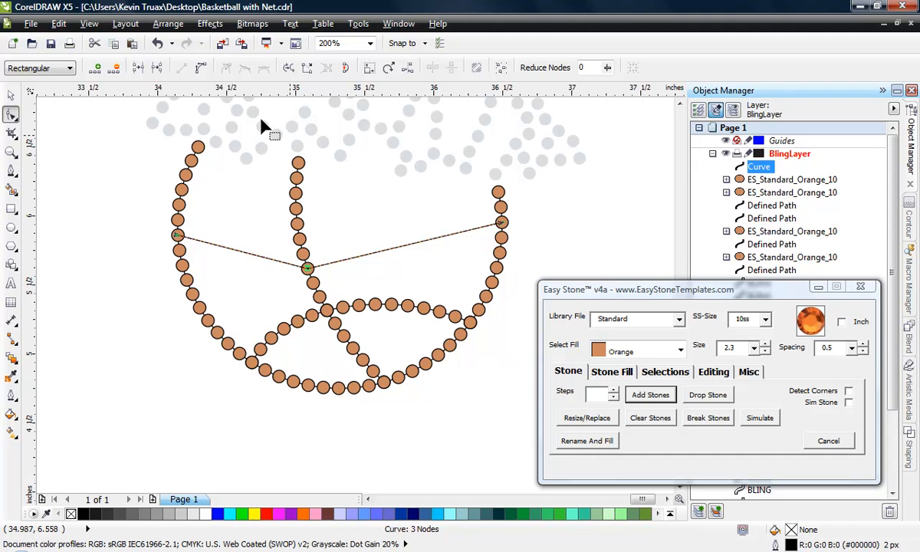
left_click(199, 70)
left_click_drag(239, 257, 241, 266)
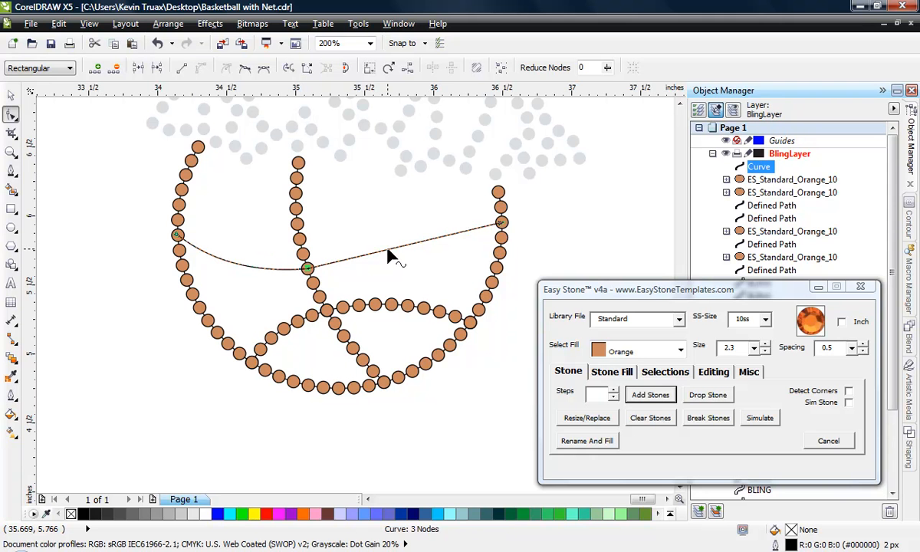
left_click_drag(390, 257, 394, 264)
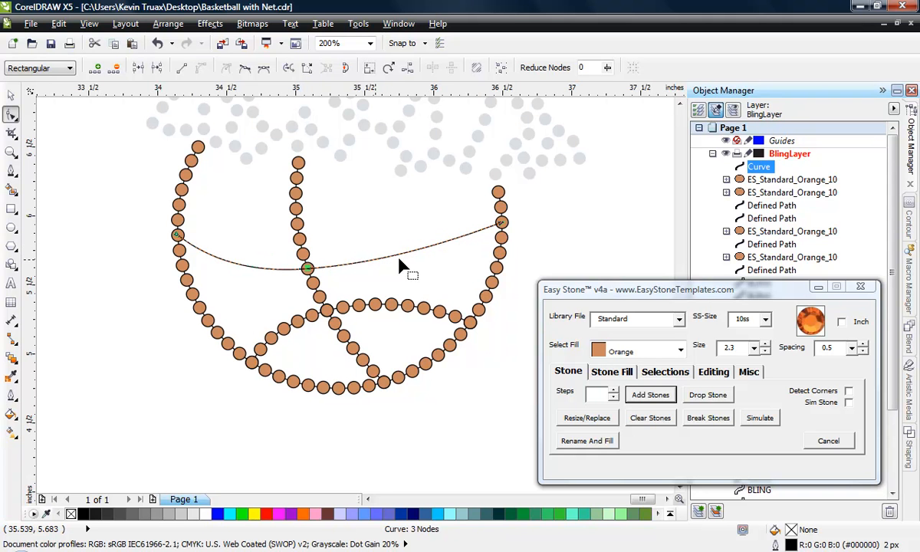
Move the path's right end node up to the next outline stone and reshape the right segment into a smooth curve
left_click(529, 228)
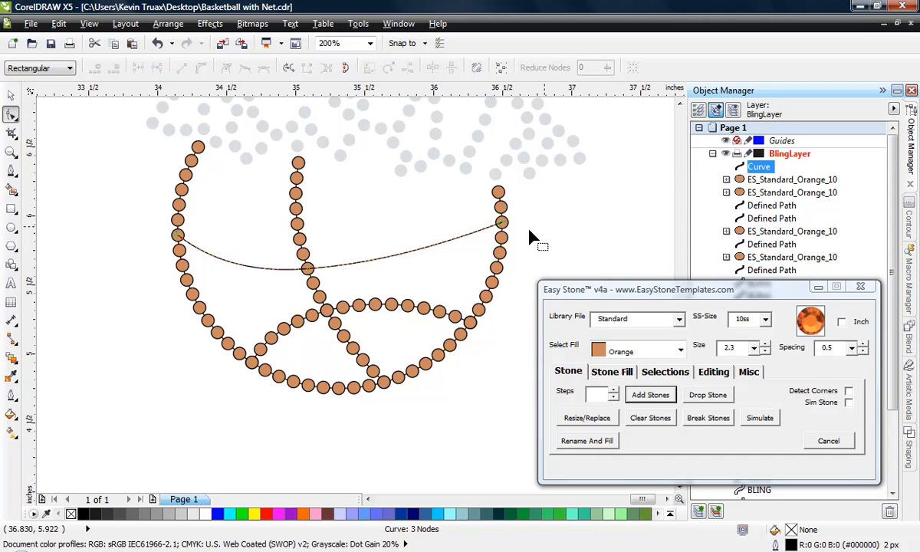
left_click_drag(502, 224, 500, 207)
left_click_drag(441, 229, 445, 240)
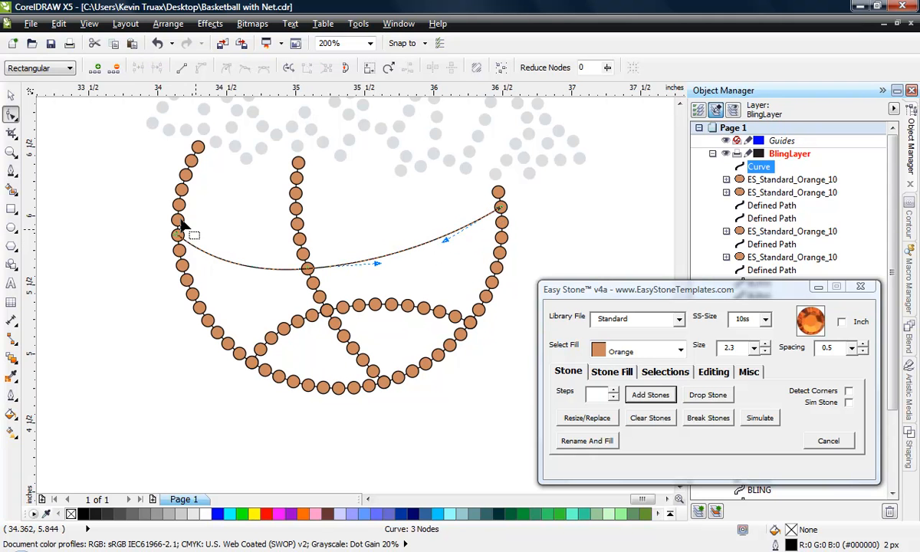
left_click(10, 97)
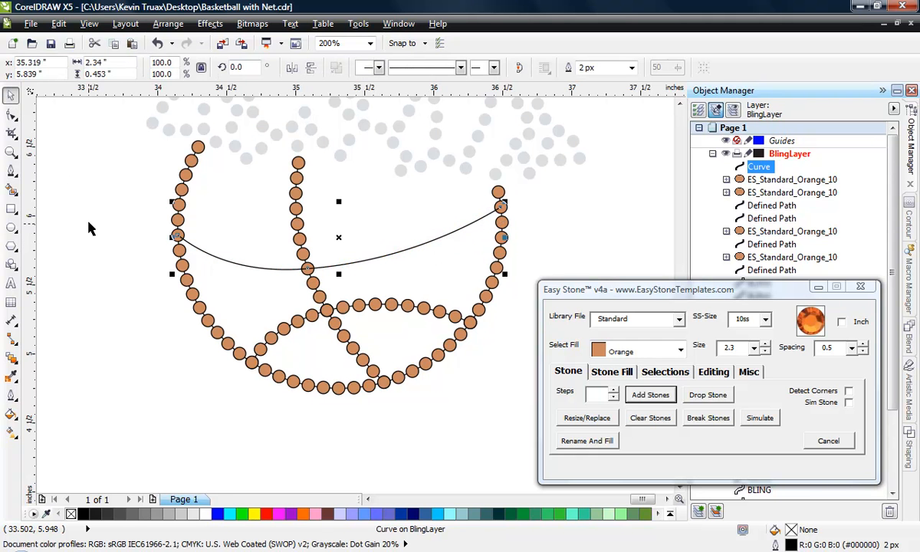
Break the new curved path apart at its middle node with Easy Stone's Break at Nodes
left_click(12, 115)
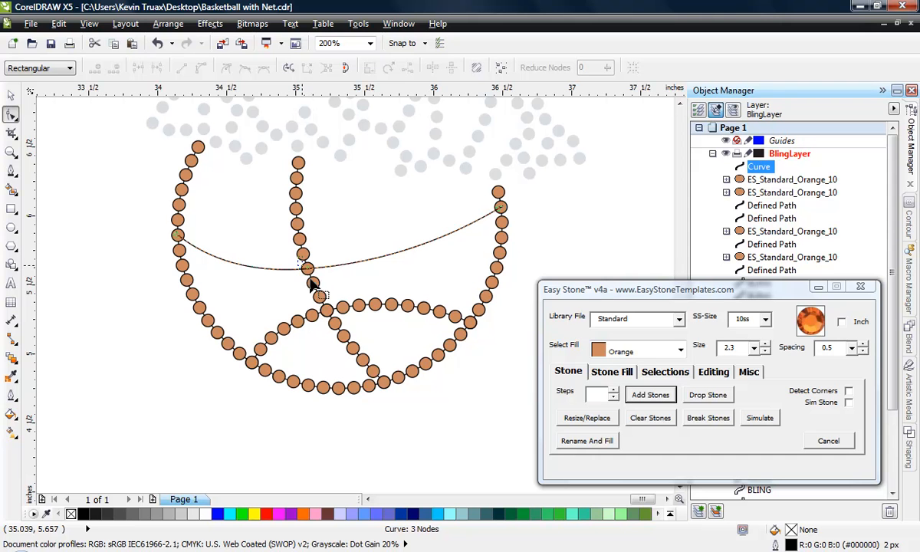
left_click(308, 268)
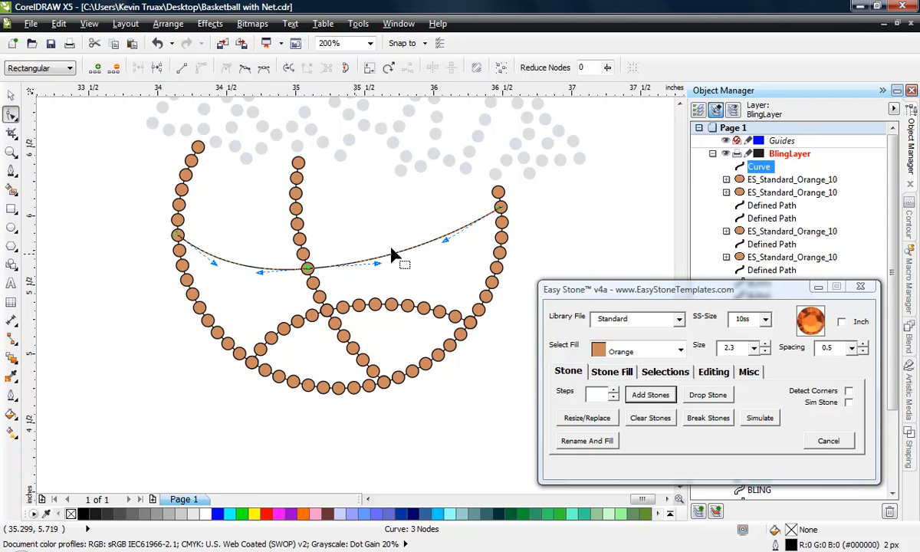
left_click(709, 373)
left_click(644, 396)
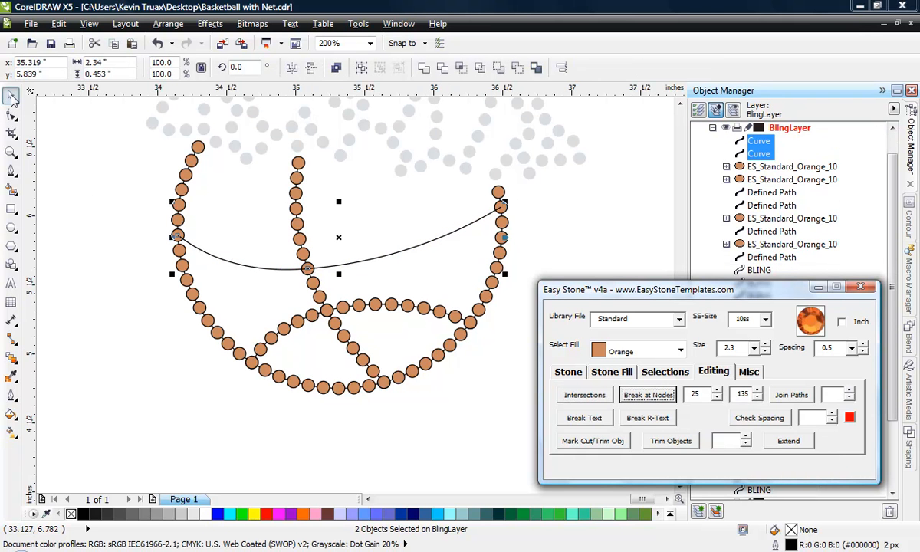
Add 10ss orange stones with 0.5 spacing along both pieces of the new seam and check the stones at the crossing
left_click(567, 372)
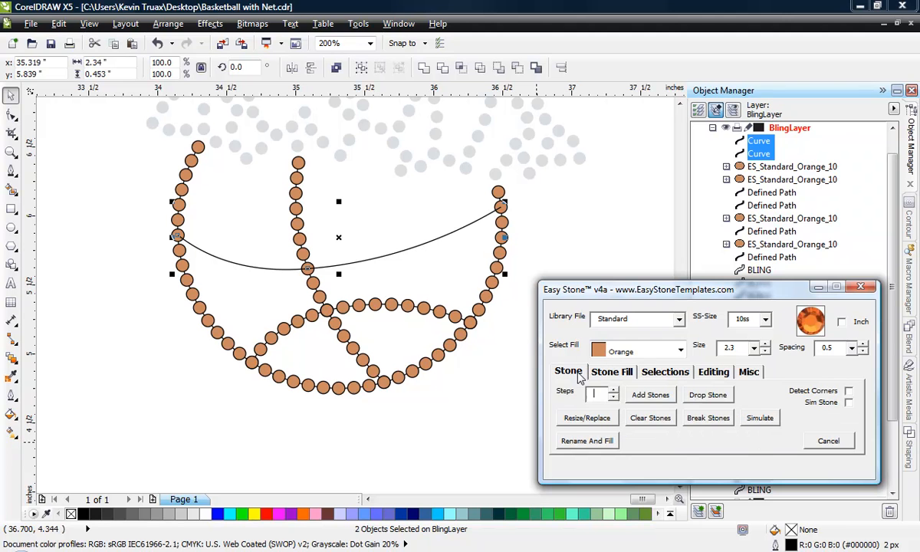
left_click(663, 400)
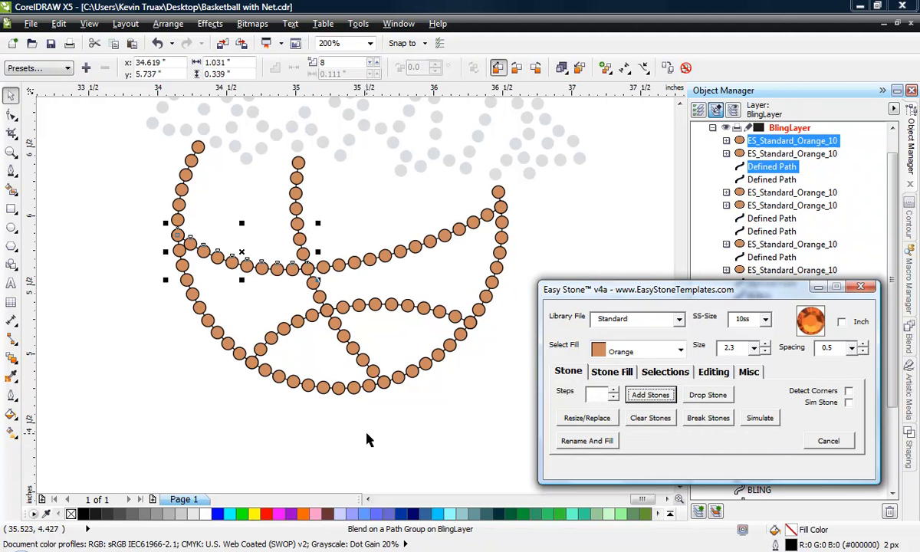
scroll(311, 280, "up", 2)
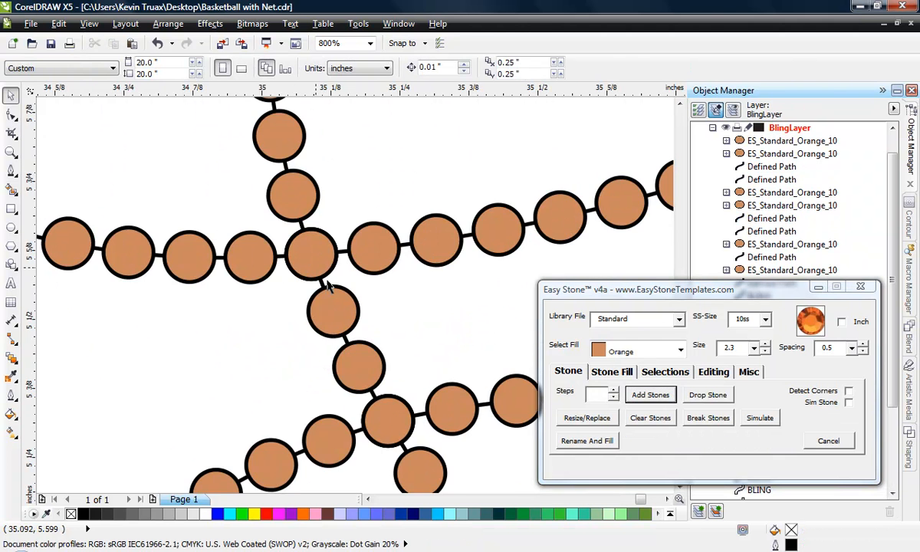
scroll(328, 285, "down", 1)
scroll(261, 366, "down", 1)
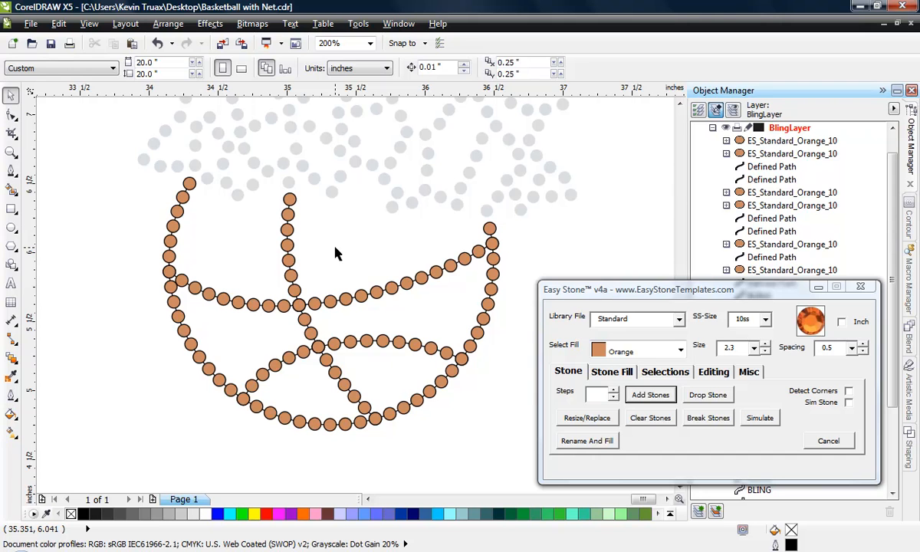
Draw a three-point path about 1.52 in wide from the upper left outline through the long seam to the net's lower edge
left_click(13, 168)
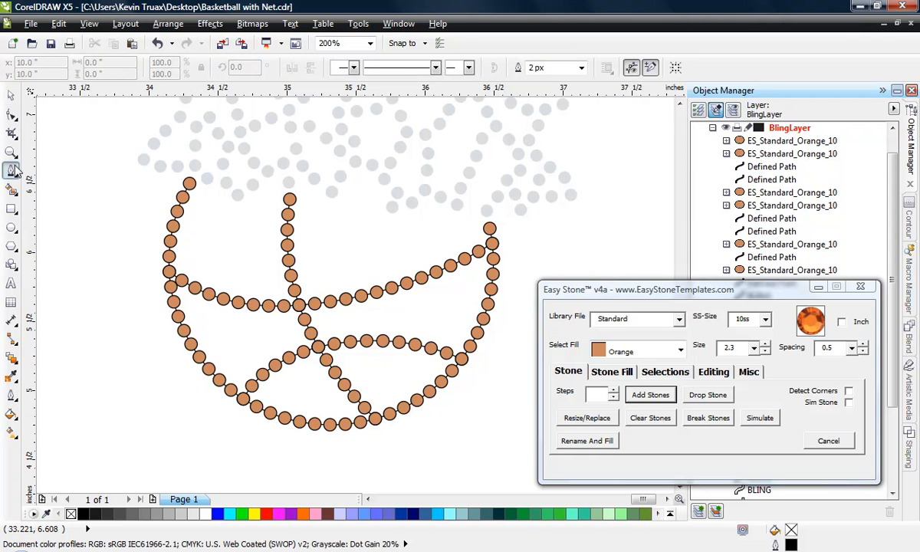
left_click(183, 197)
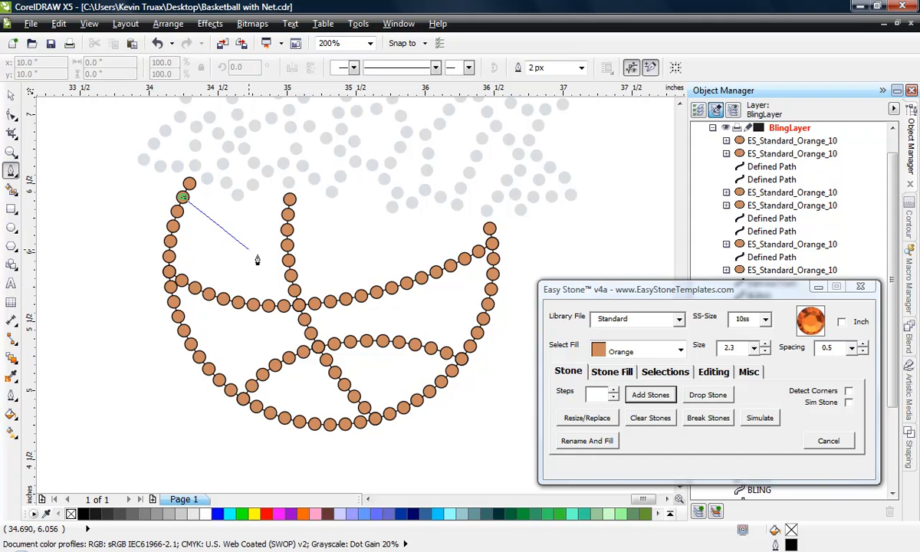
left_click(289, 261)
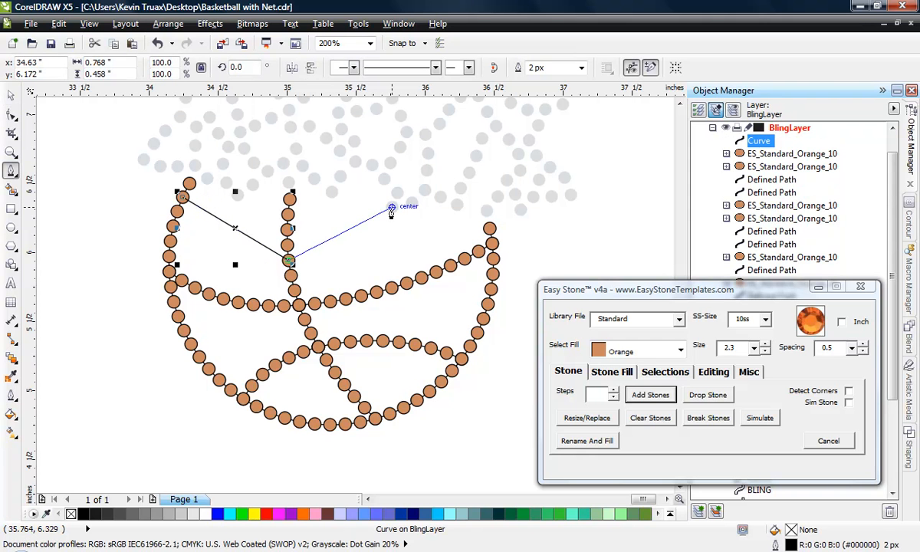
left_click(391, 207)
key("space")
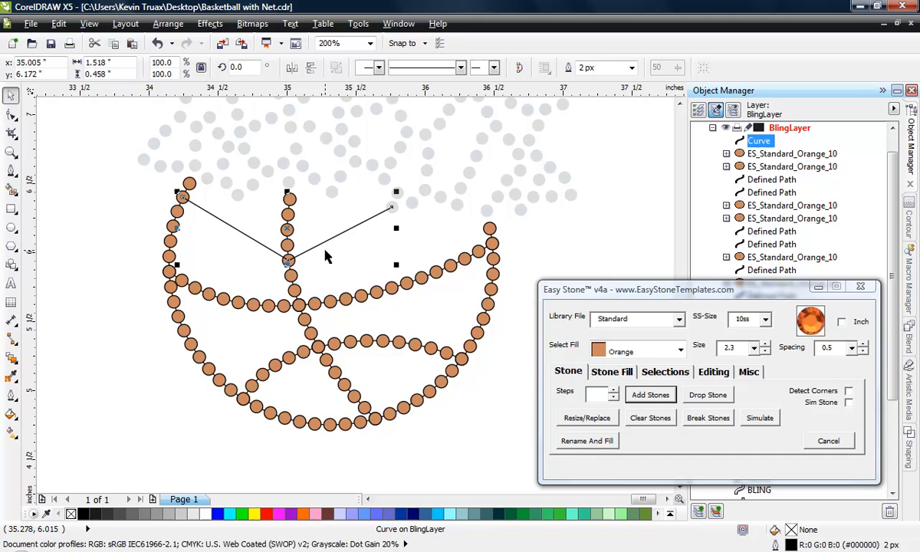
Convert the upper path's two segments to curves and bow both downward into a smooth arc
left_click(12, 115)
left_click_drag(118, 173, 434, 283)
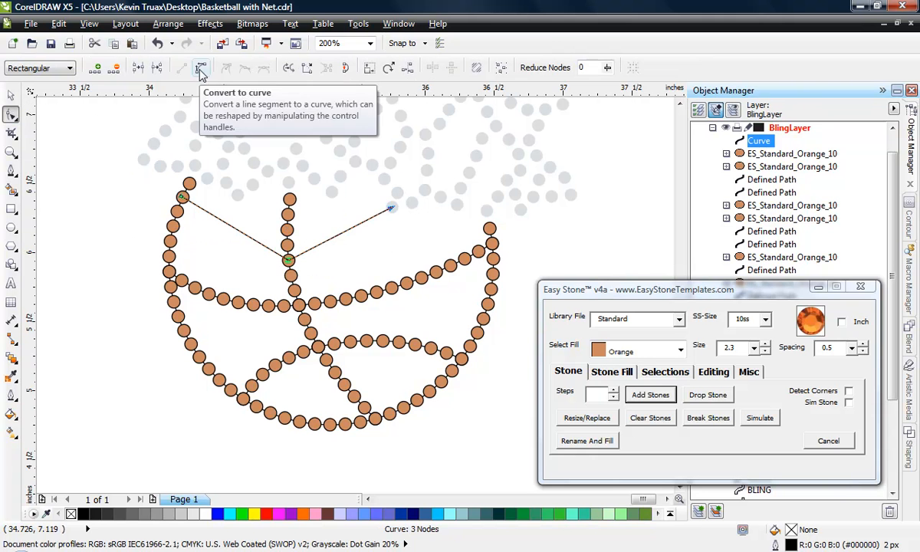
left_click_drag(228, 232, 226, 245)
mouse_move(331, 246)
left_mouse_down()
mouse_move(345, 257)
mouse_move(339, 263)
left_mouse_up()
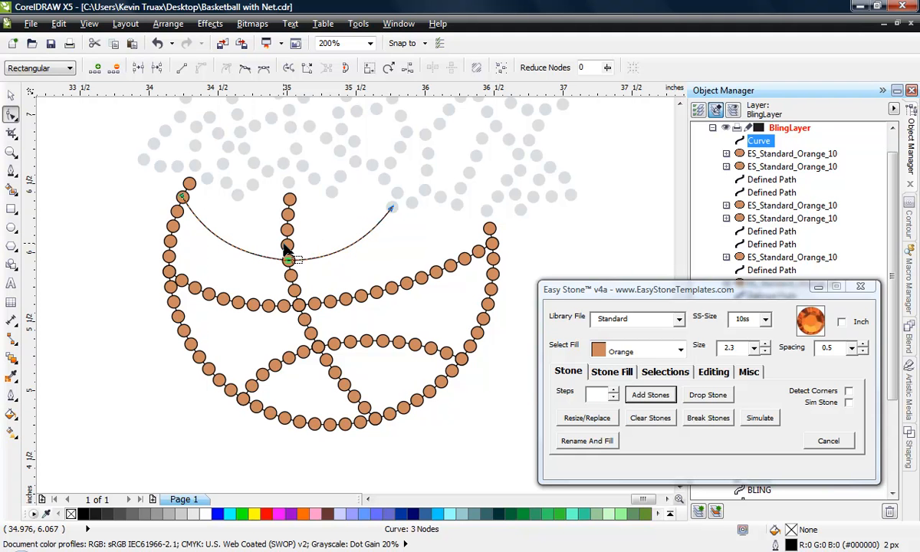
Break the upper arc apart at the node where it crosses the long seam with Break at Nodes
left_click_drag(282, 247, 301, 275)
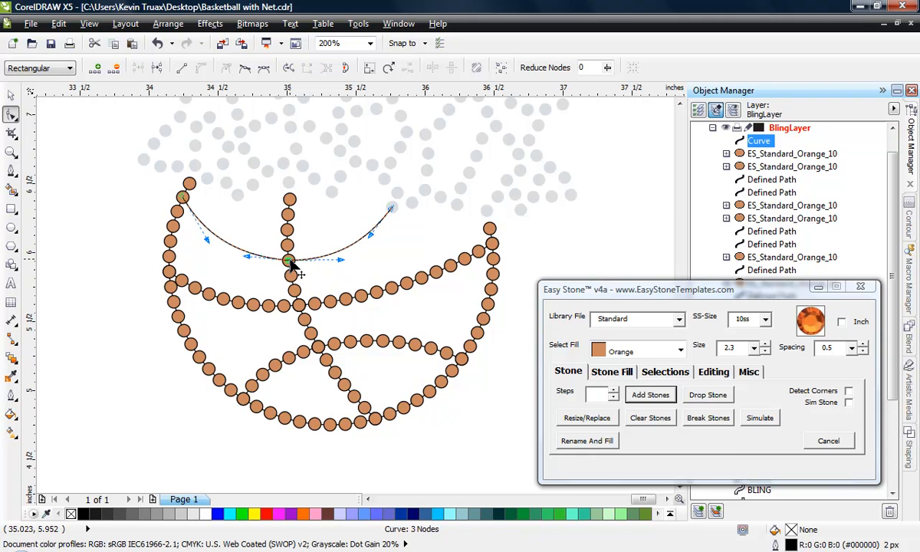
left_click(711, 372)
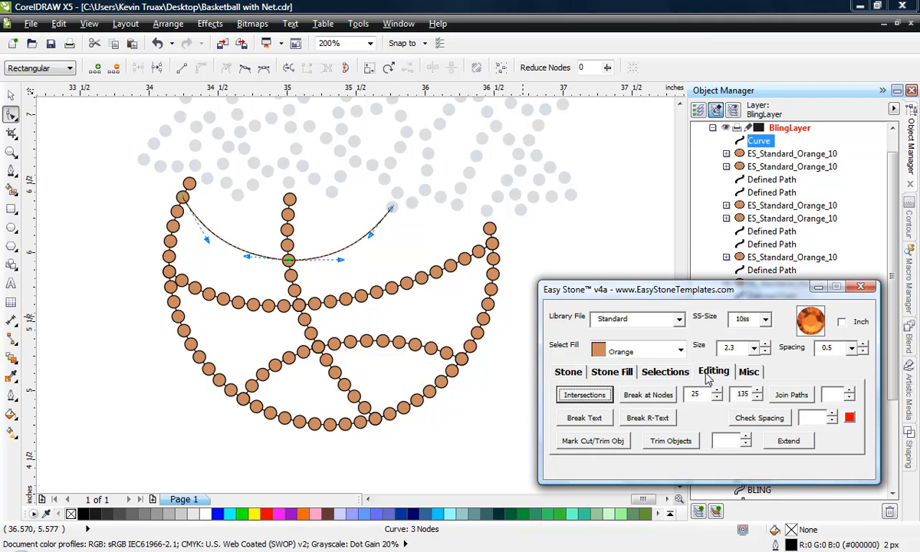
left_click(648, 394)
Add 10ss orange stones with 0.5 spacing to both pieces of the upper arc and check the crossing
left_click(569, 371)
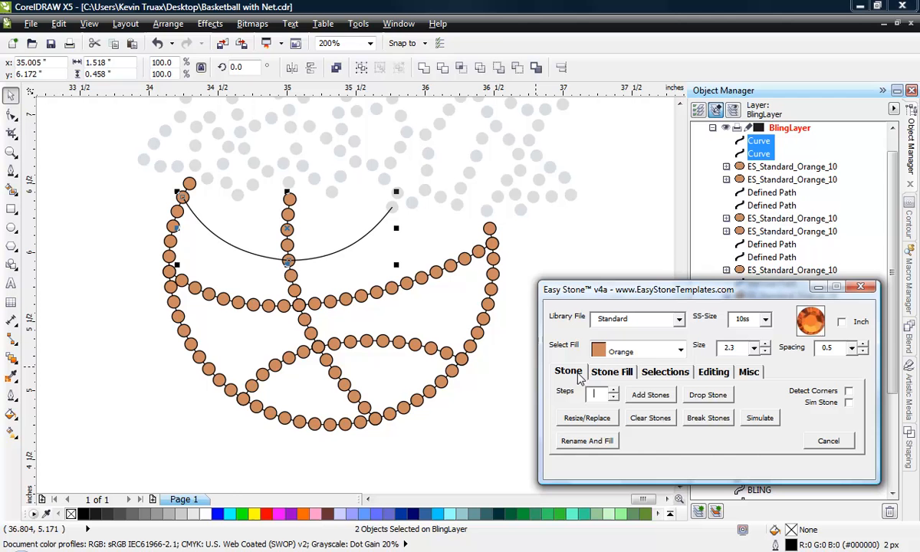
left_click(650, 395)
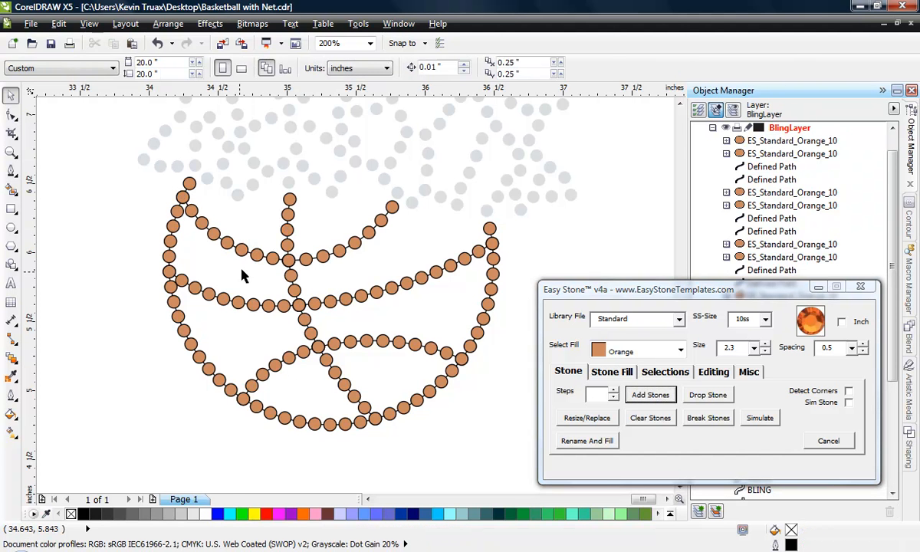
scroll(283, 258, "up", 1)
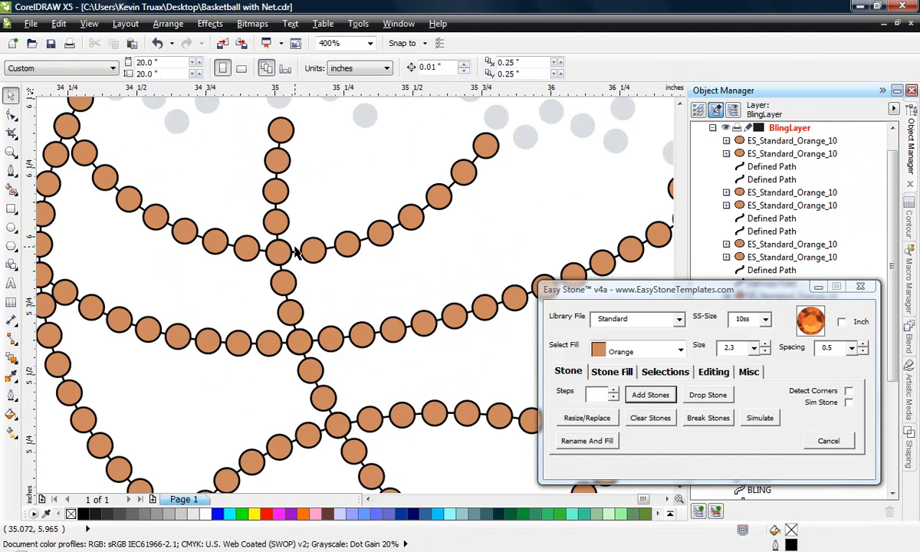
scroll(294, 248, "down", 1)
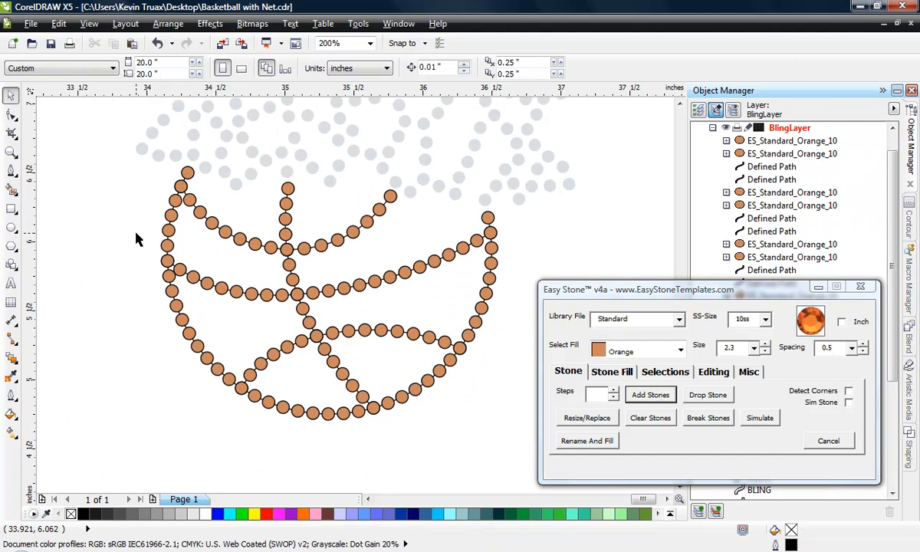
Switch the drawing display to Wireframe view
left_click(89, 23)
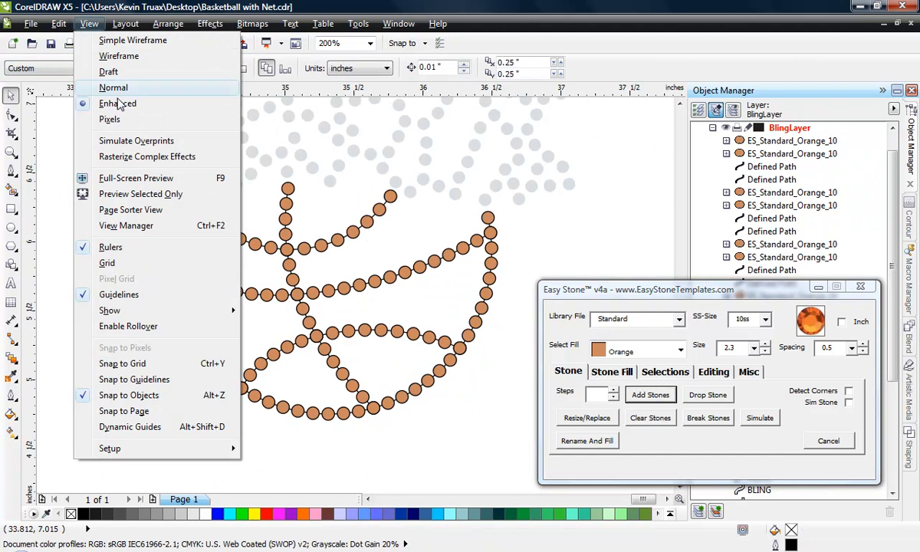
left_click(84, 55)
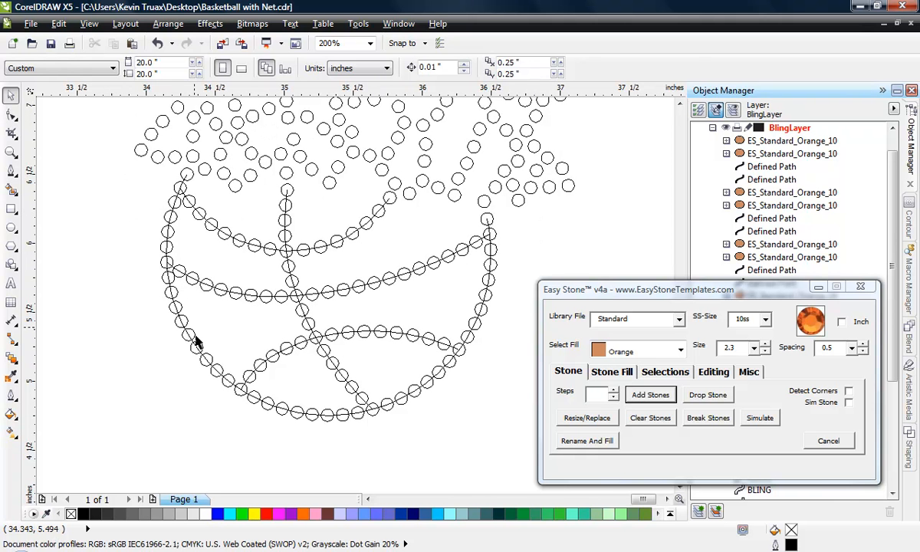
left_click(362, 334)
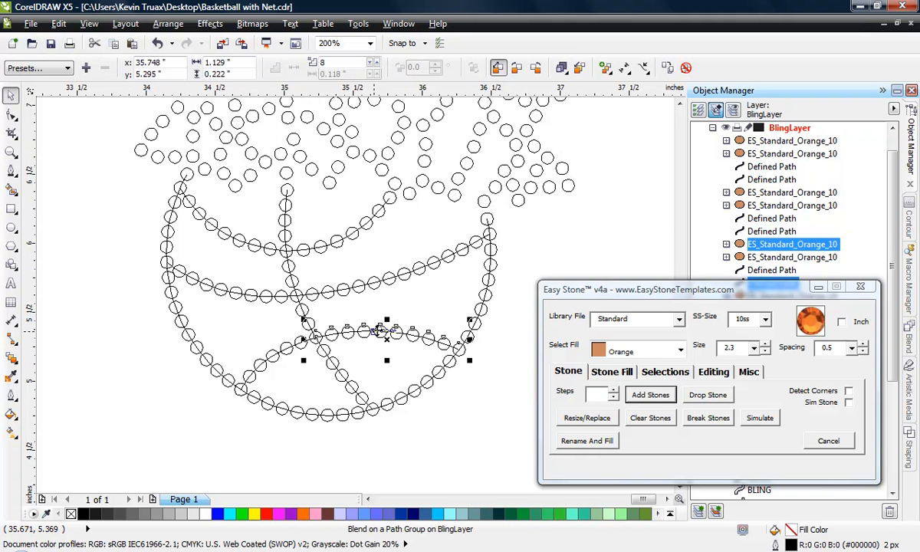
left_click_drag(362, 335, 362, 314)
left_click(97, 322)
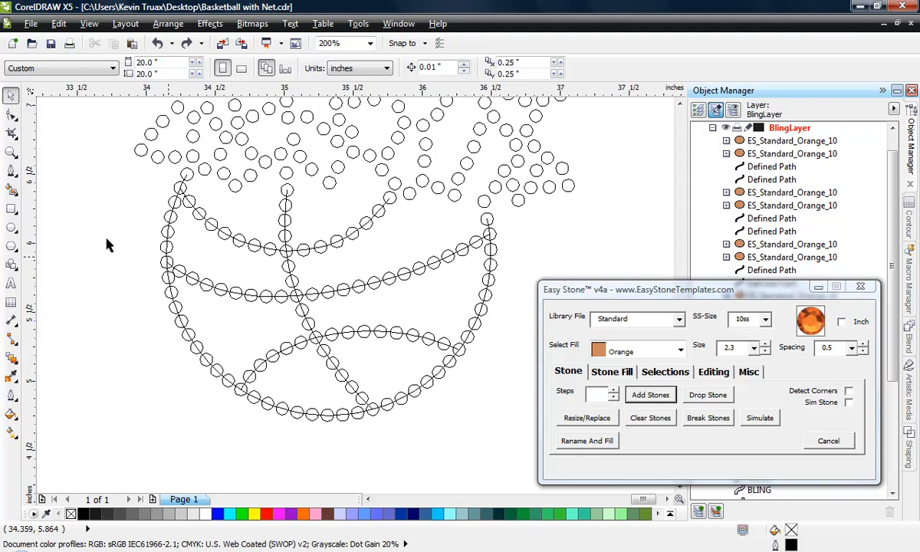
Select all of the basketball's stones and paths and separate the stones into individual objects with Break Stones
scroll(173, 260, "down", 1)
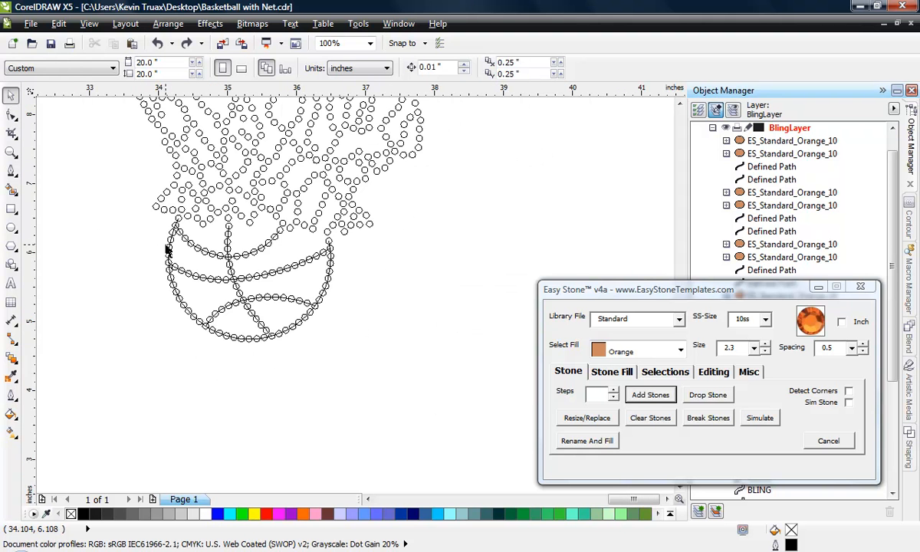
scroll(169, 247, "up", 1)
scroll(192, 338, "down", 1)
left_click_drag(132, 398, 406, 175)
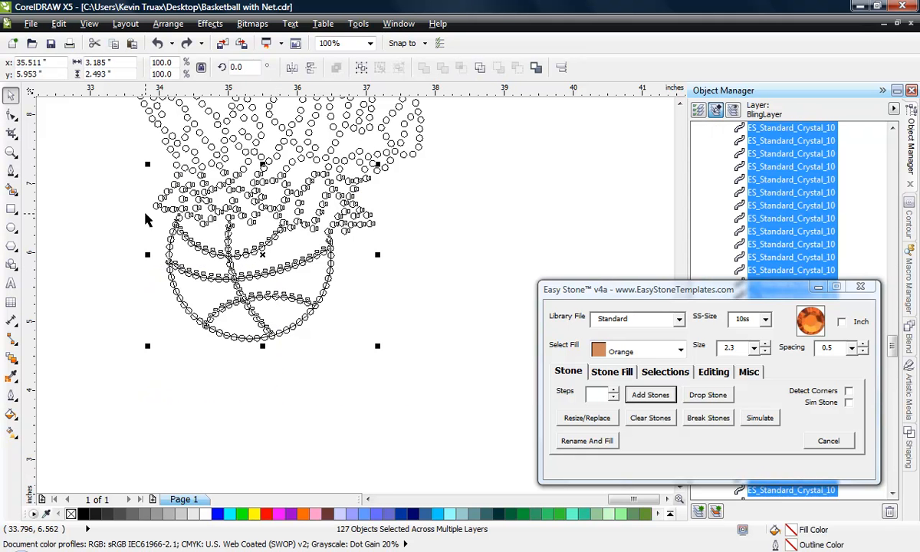
left_click_drag(106, 160, 421, 386)
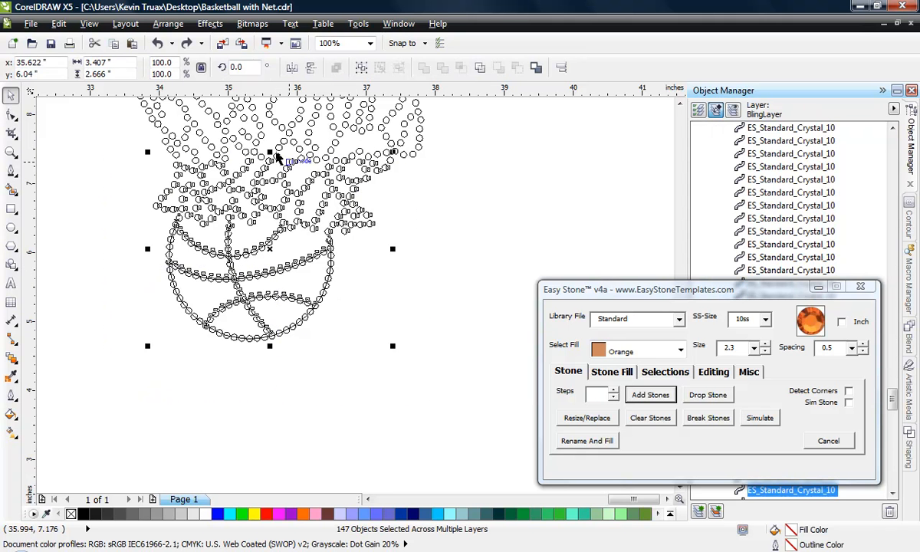
left_click(717, 417)
scroll(263, 261, "up", 1)
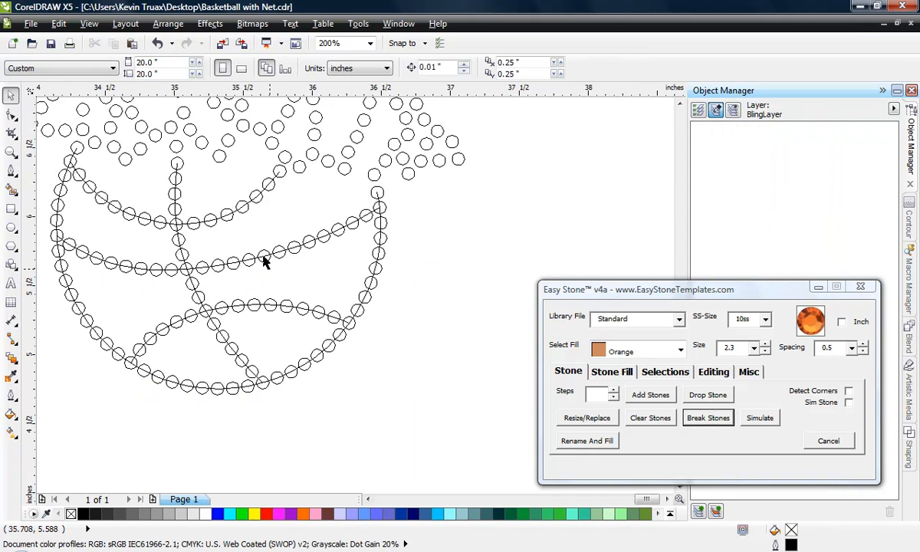
Try moving individual stones off the ball's middle curved seam, and undo the moves
scroll(263, 260, "up", 1)
left_click_drag(263, 254, 334, 213)
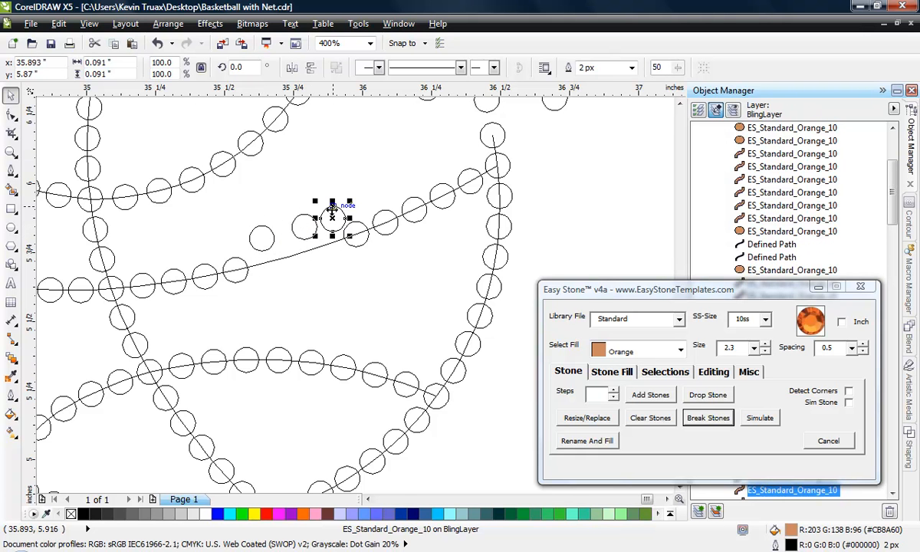
key("ctrl+z")
key("ctrl+z")
key("ctrl+z")
scroll(335, 215, "down", 1)
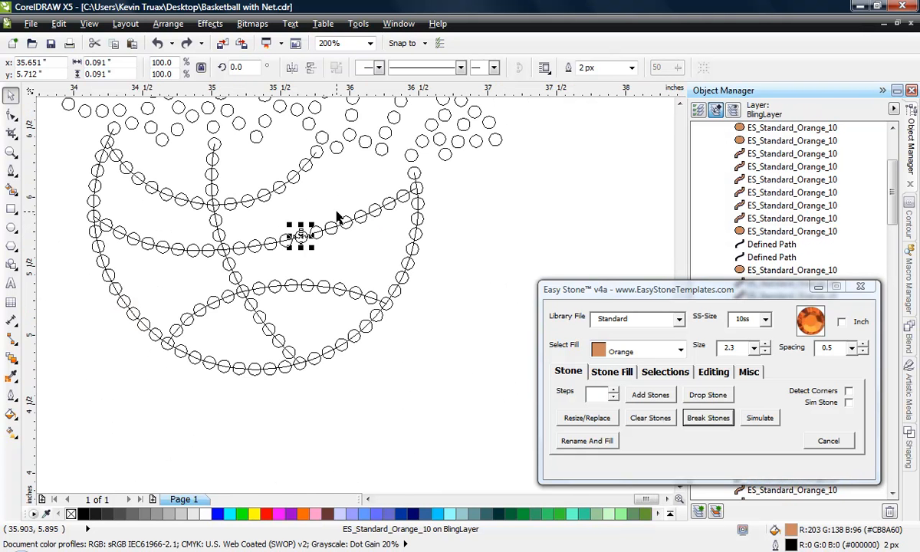
left_click(456, 349)
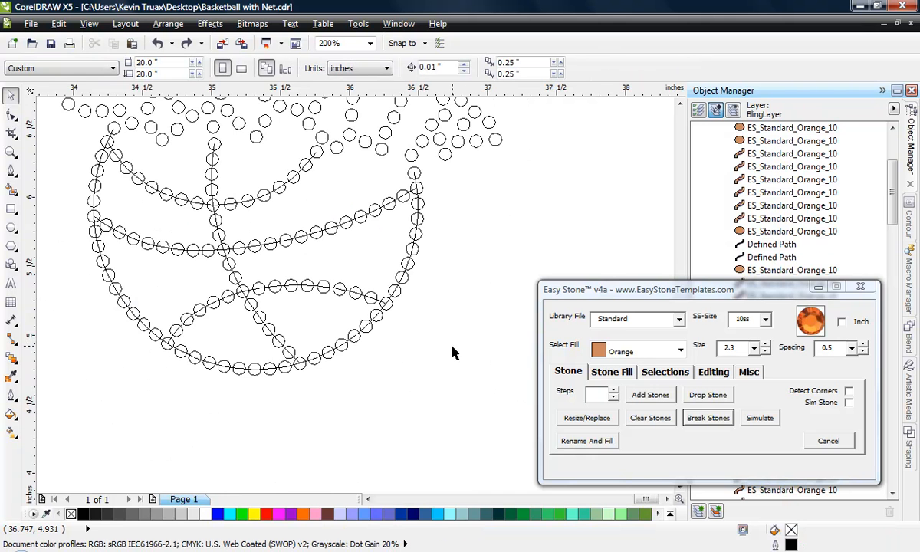
Isolate the ball's guide paths from its stones with Select Defined Path and delete them
scroll(452, 351, "down", 1)
left_click_drag(264, 397, 485, 206)
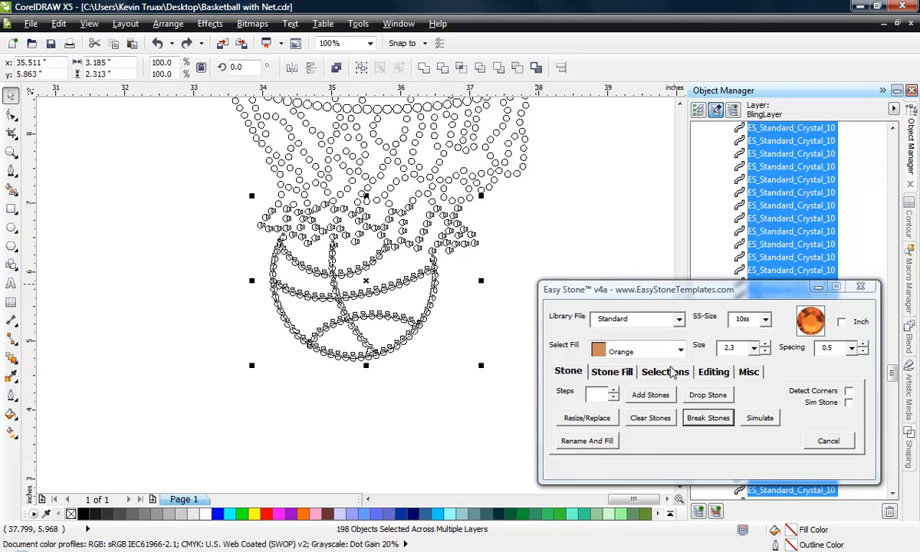
left_click(667, 372)
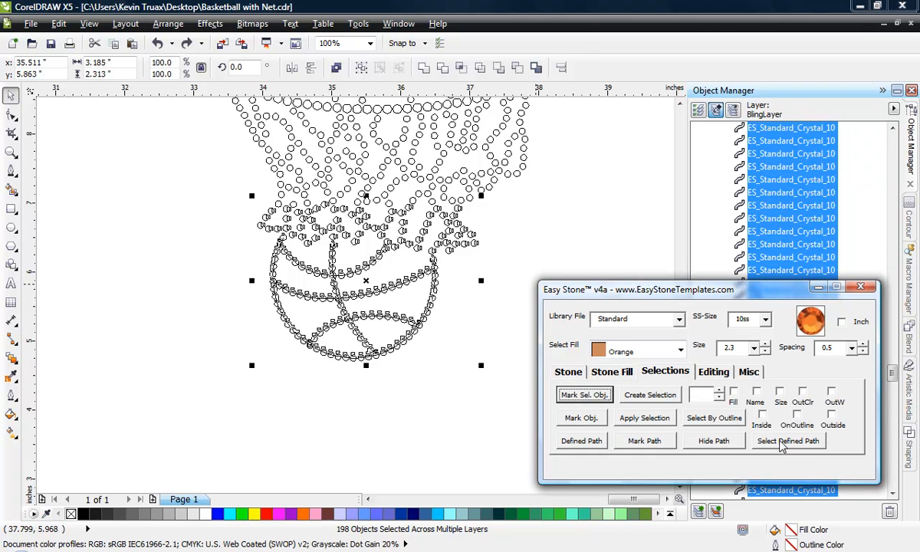
left_click(782, 443)
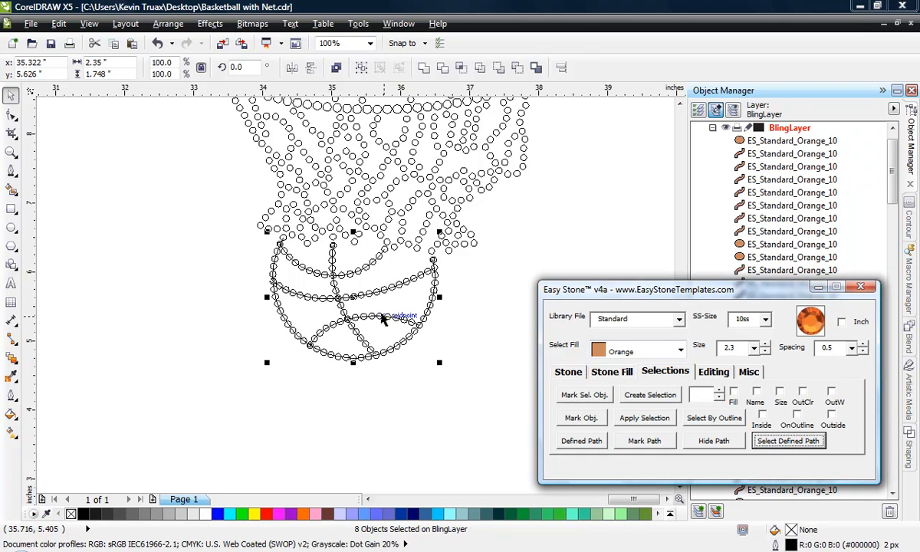
left_click(227, 357)
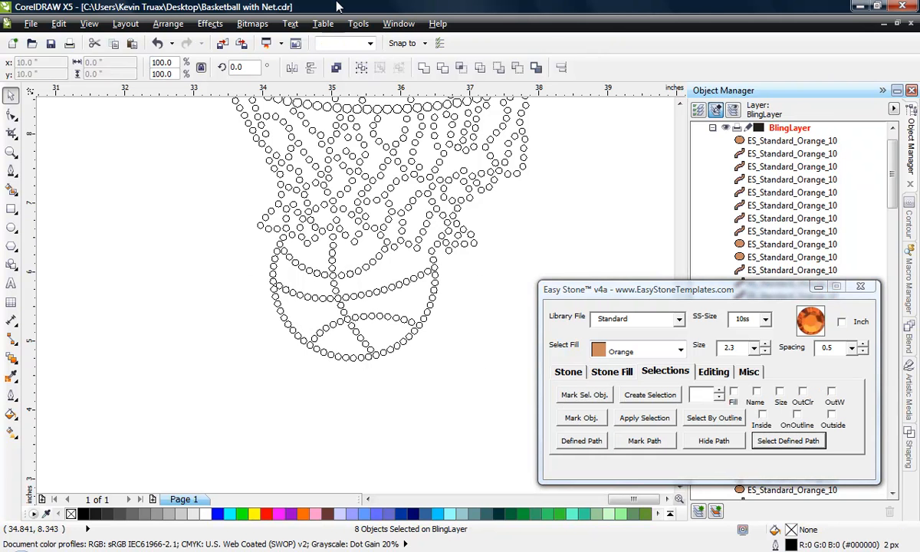
Switch the drawing display to Enhanced view and inspect the ball's stones
scroll(222, 371, "down", 2)
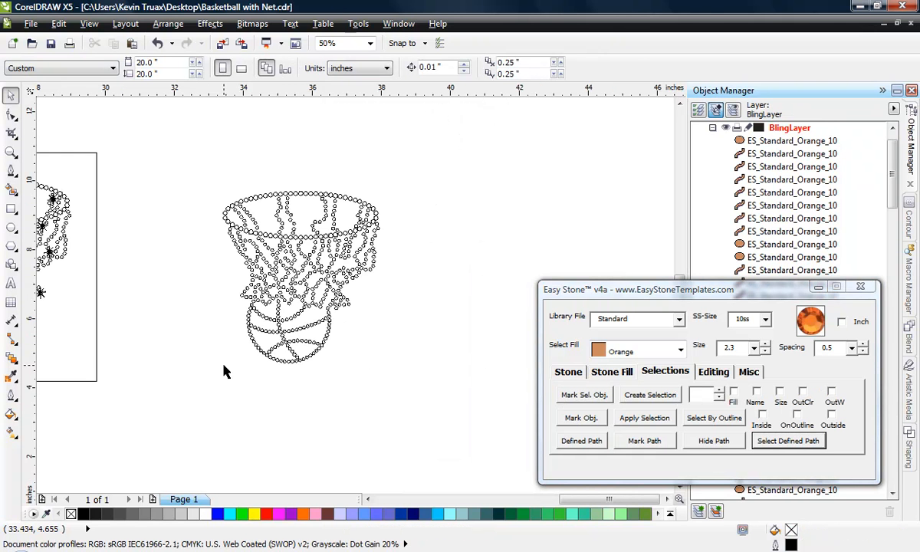
left_click(89, 24)
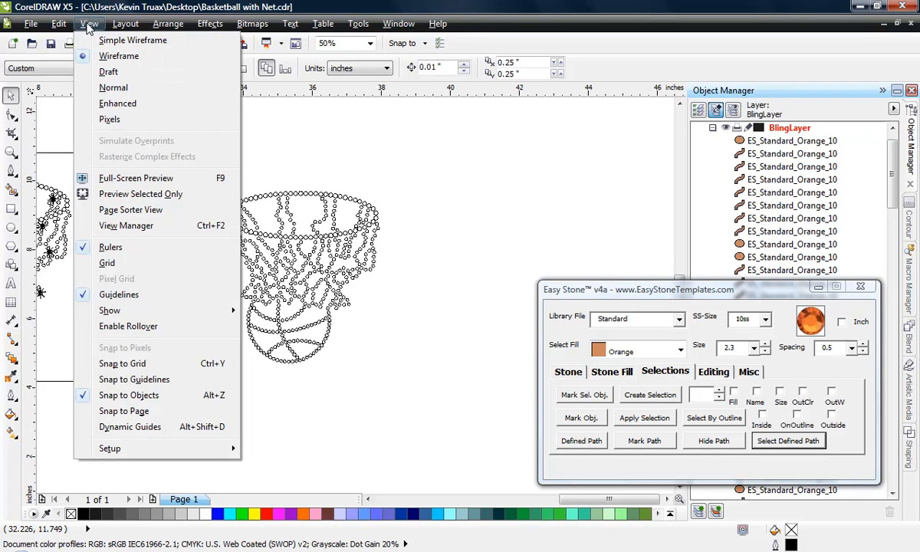
left_click(110, 103)
scroll(257, 335, "up", 2)
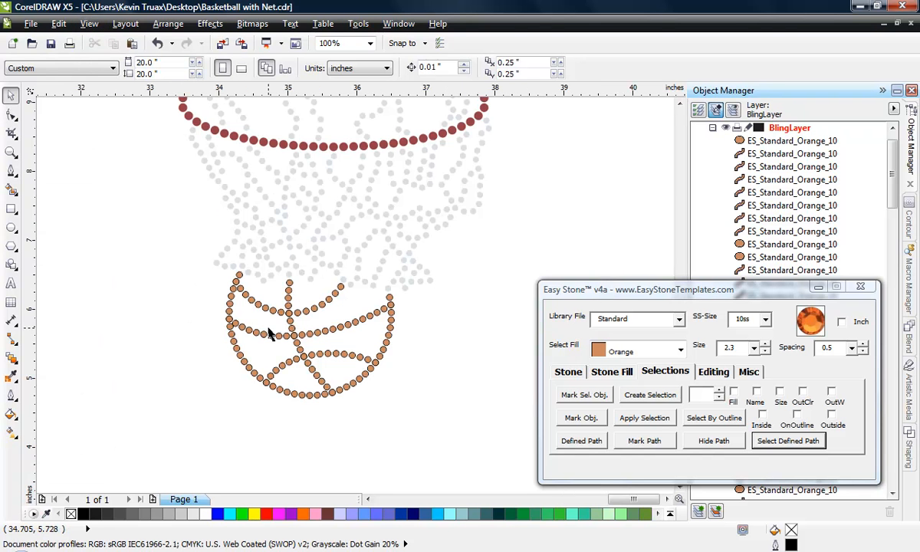
scroll(267, 349, "up", 2)
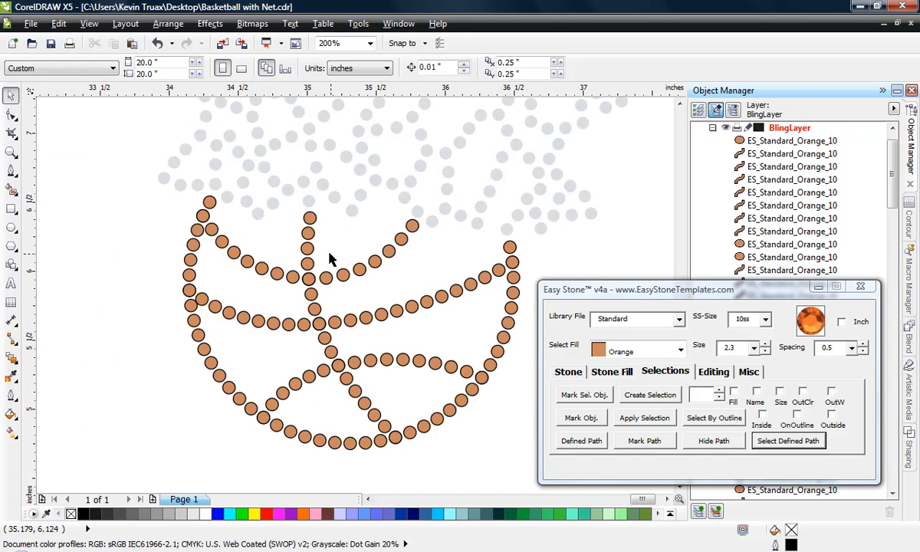
Remove the outline from all of the basketball's orange stones
scroll(330, 259, "down", 2)
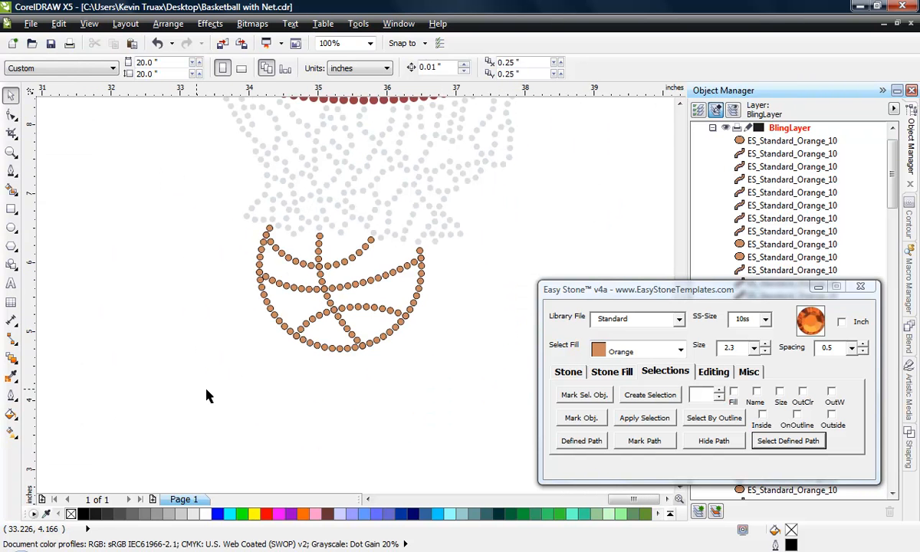
left_click_drag(195, 388, 483, 197)
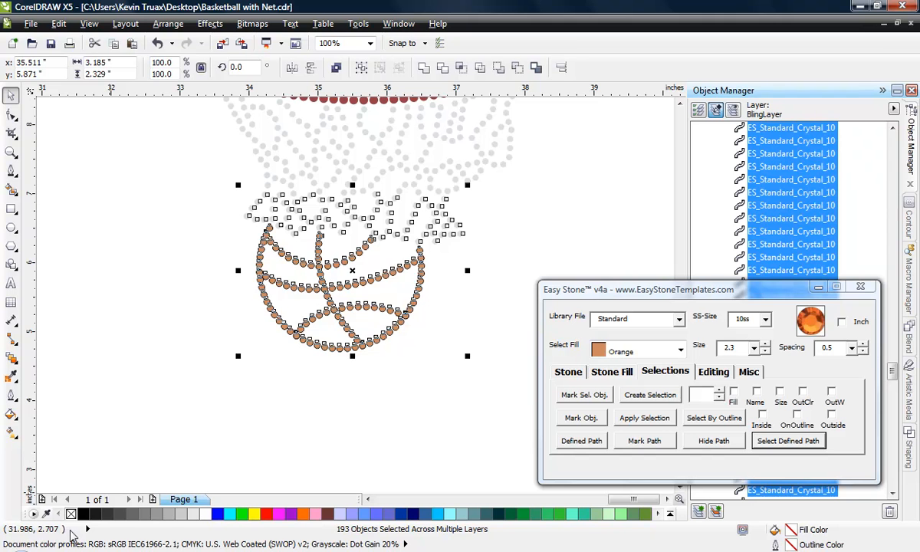
left_click(253, 384)
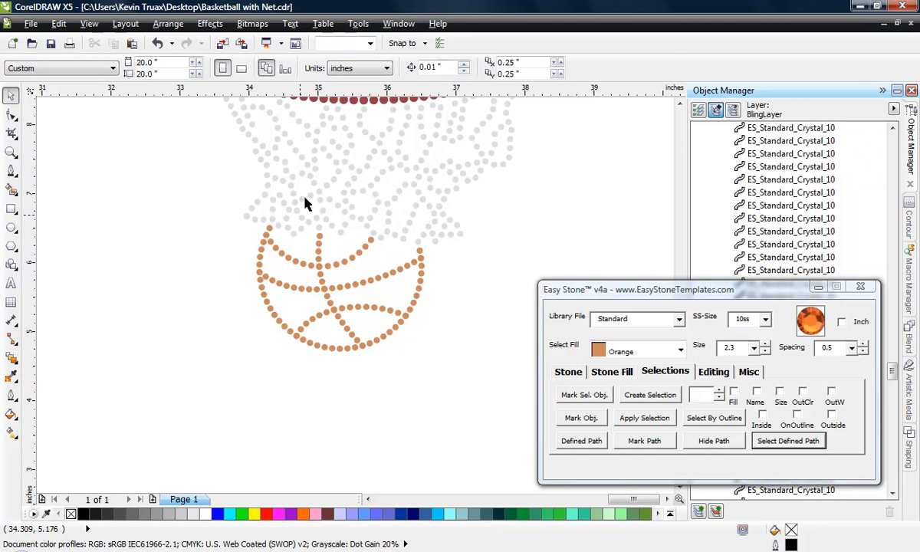
Shift the leftmost stone of the middle curved seam slightly away from the ball's outline to even out the spacing
scroll(306, 293, "up", 2)
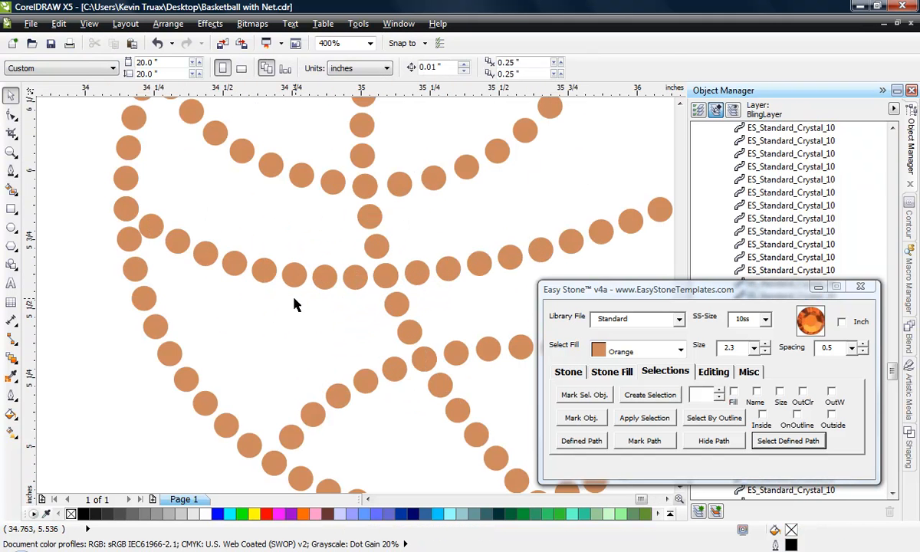
scroll(123, 233, "up", 1)
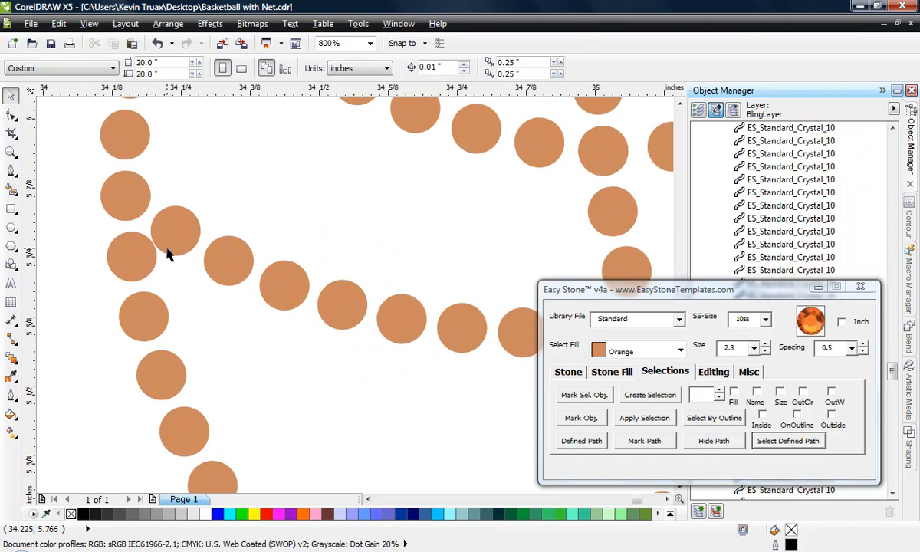
mouse_move(175, 224)
left_mouse_down()
mouse_move(181, 214)
mouse_move(185, 221)
left_mouse_up()
scroll(177, 230, "up", 1)
scroll(185, 222, "down", 1)
scroll(230, 205, "down", 1)
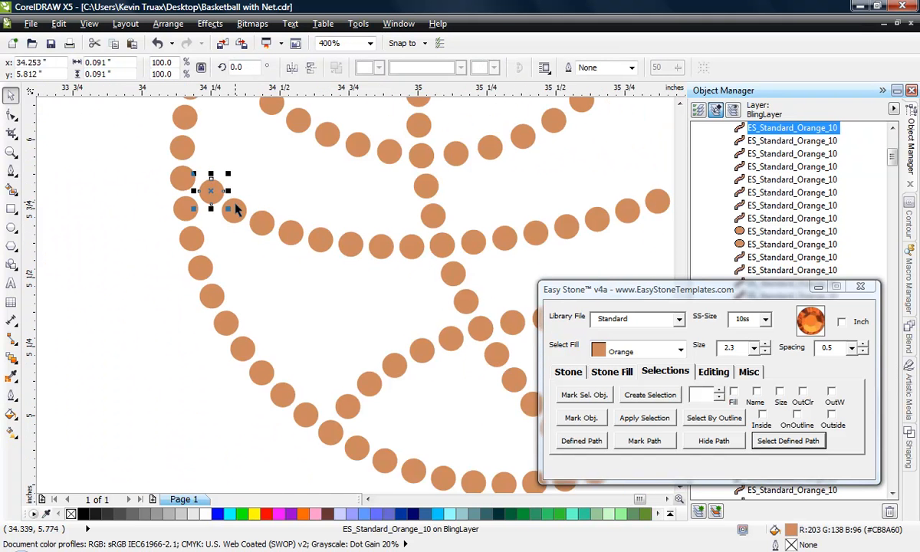
left_click(151, 276)
scroll(194, 295, "down", 1)
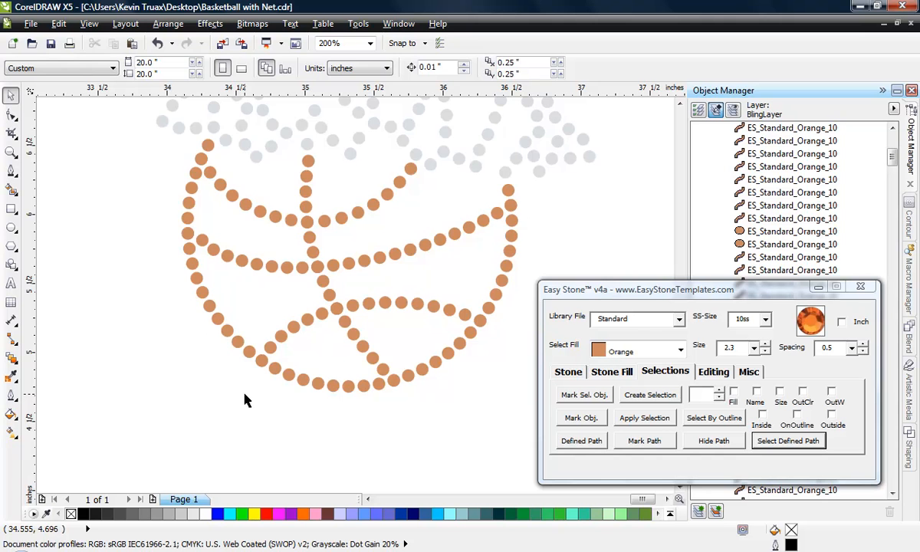
scroll(310, 399, "down", 1)
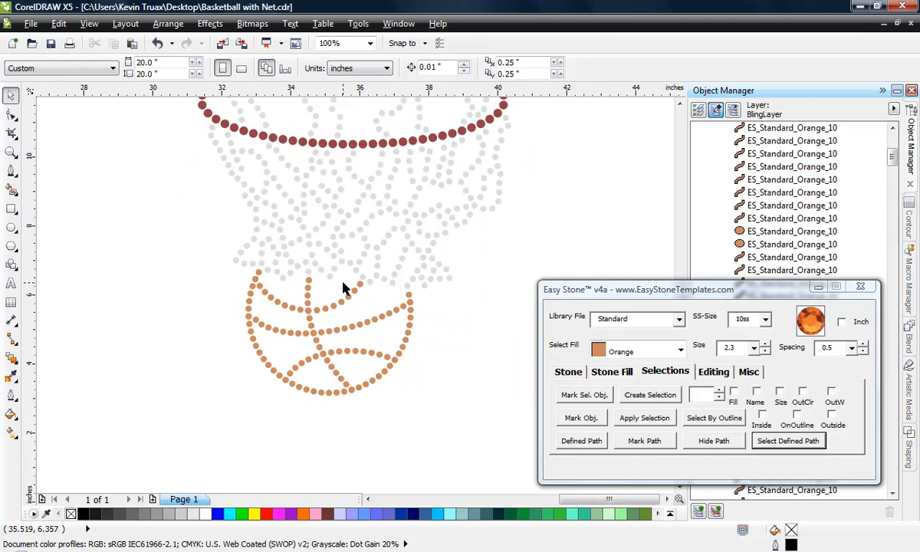
scroll(345, 280, "down", 1)
scroll(352, 262, "up", 1)
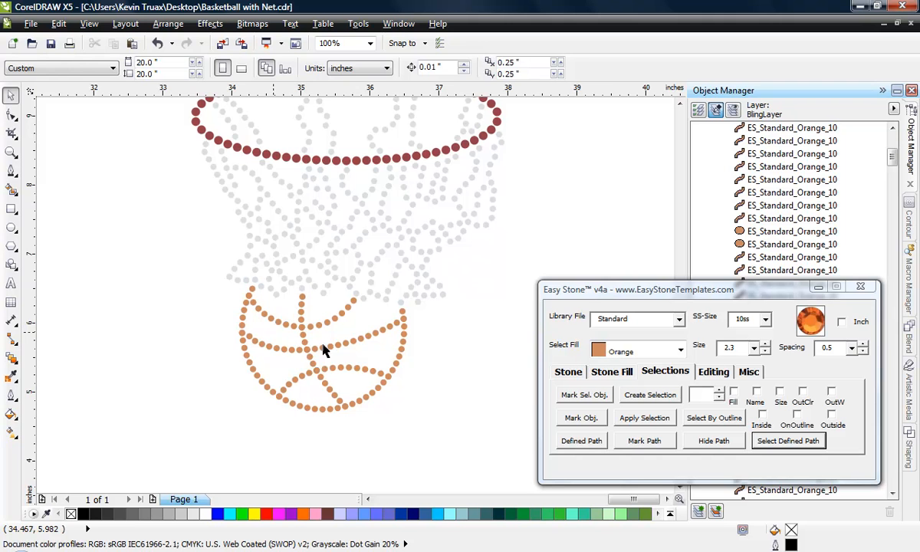
scroll(323, 292, "down", 1)
scroll(326, 292, "up", 1)
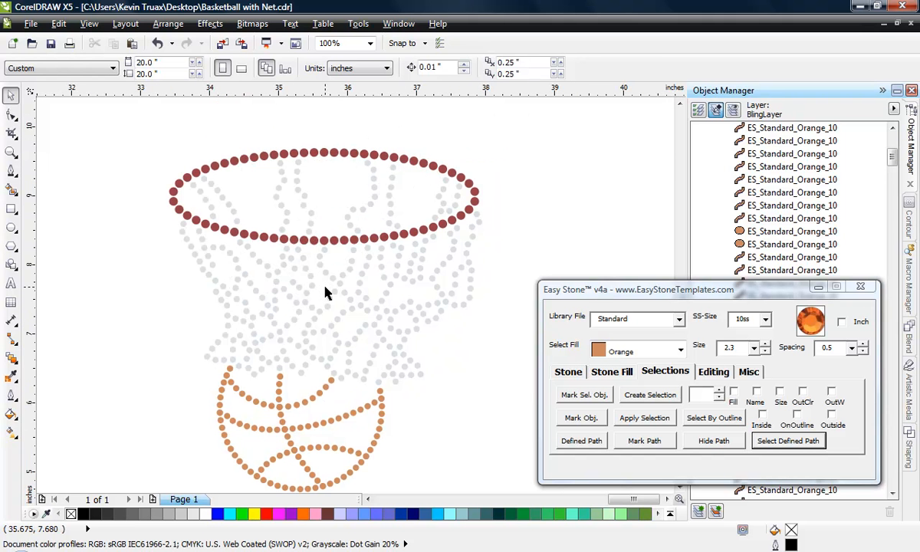